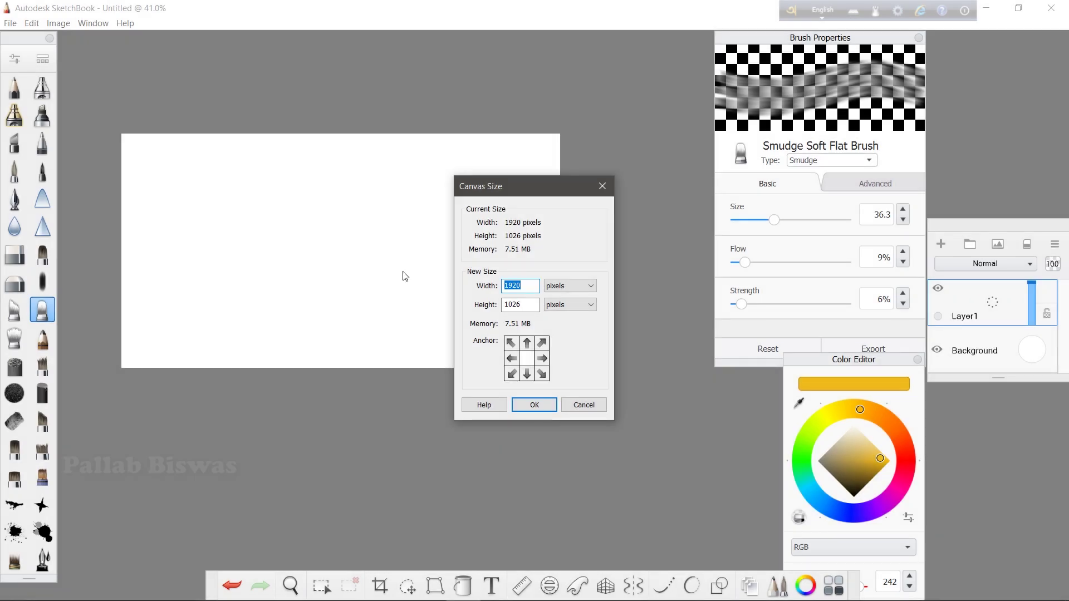
Confirm the new 3000 × 2000 pixel canvas size.
click(542, 408)
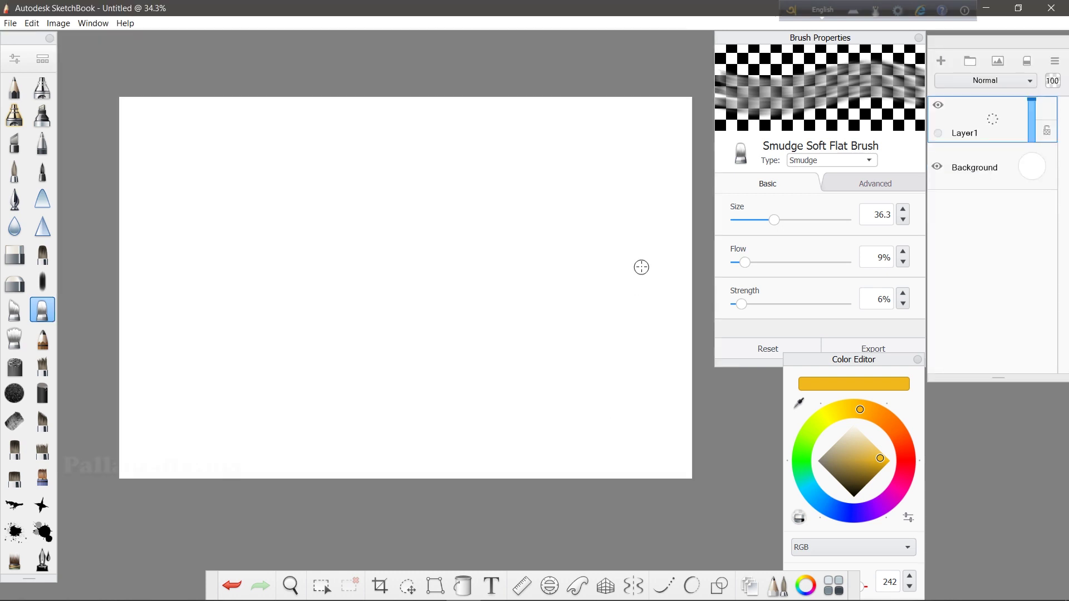
Draw a slanted ballpoint polyline across the canvas and fill the left side black.
click(720, 586)
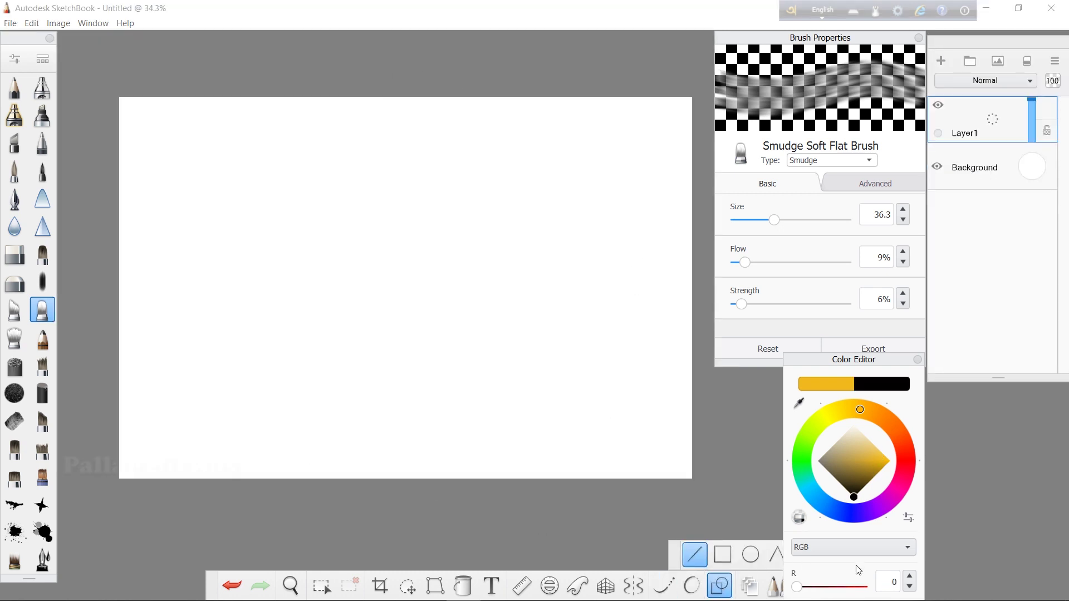
click(778, 554)
click(405, 67)
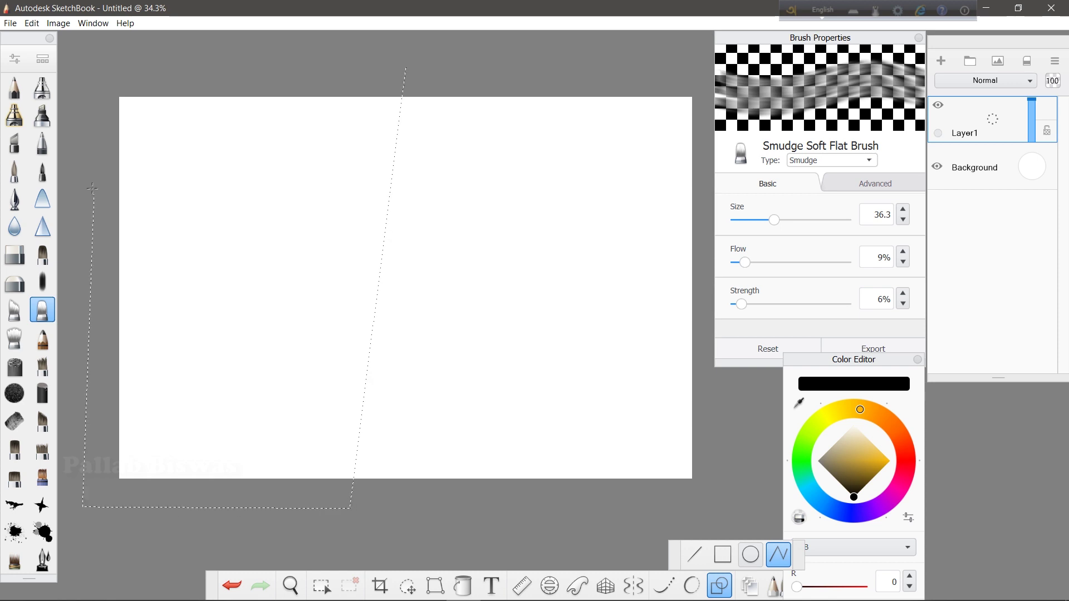
click(43, 143)
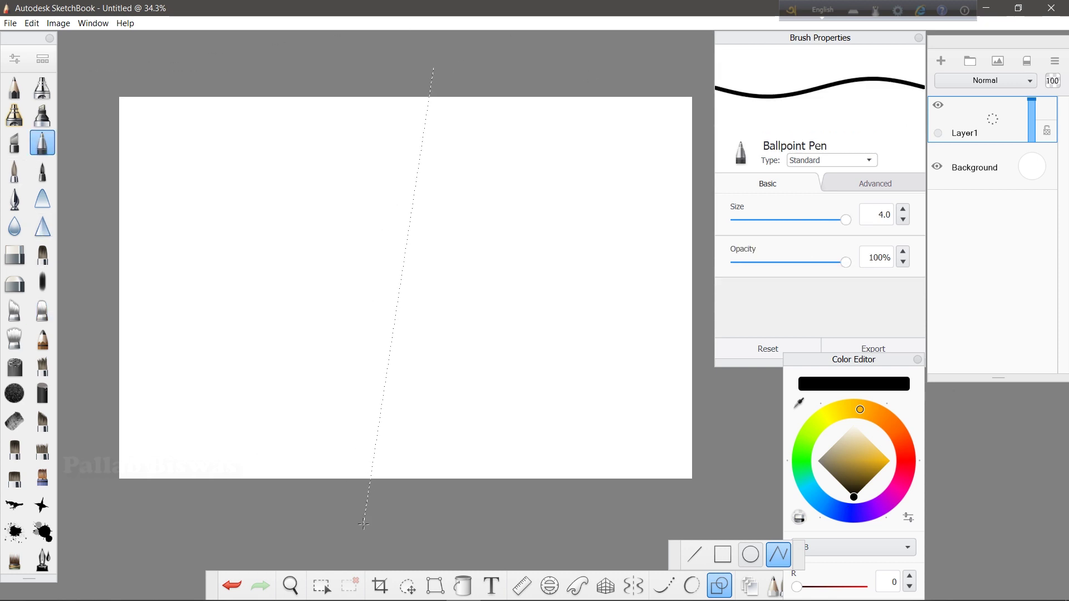
double_click(143, 536)
click(462, 586)
click(310, 355)
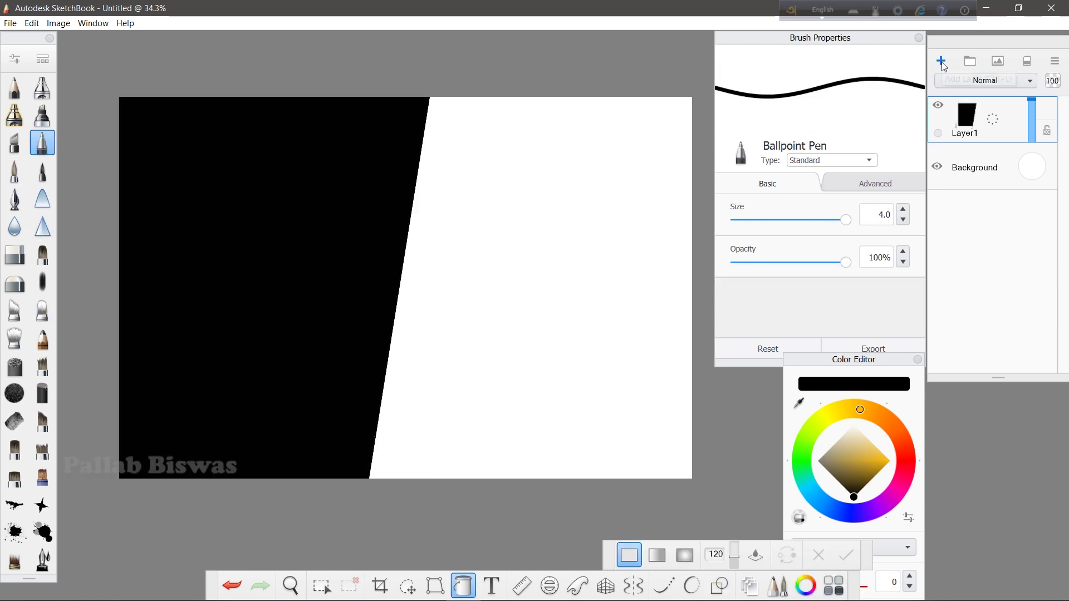
Outline the right side of the split and fill it near-black.
click(721, 591)
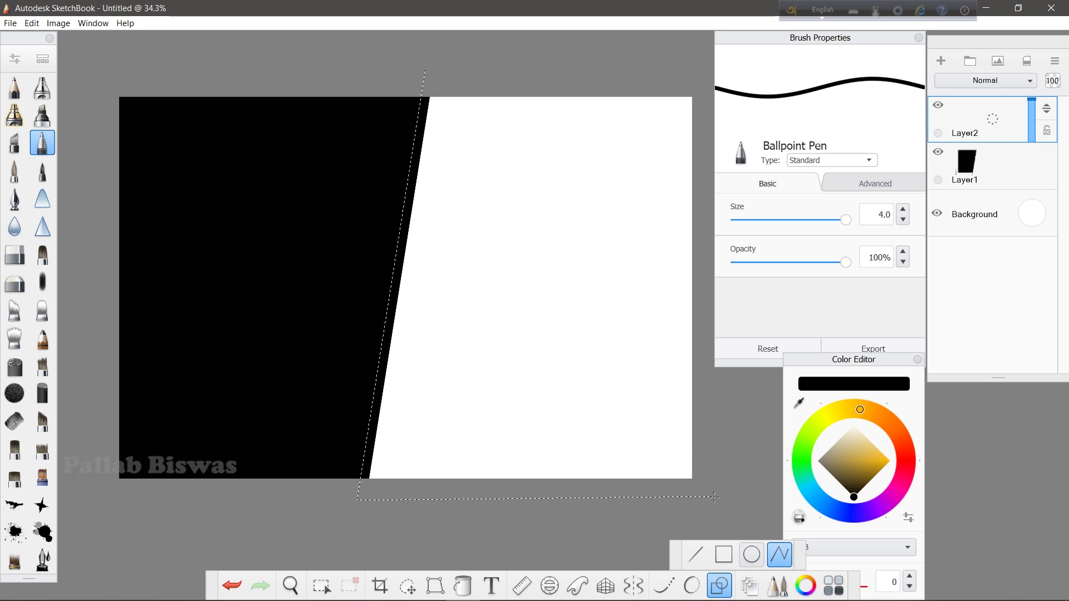
click(463, 585)
click(609, 420)
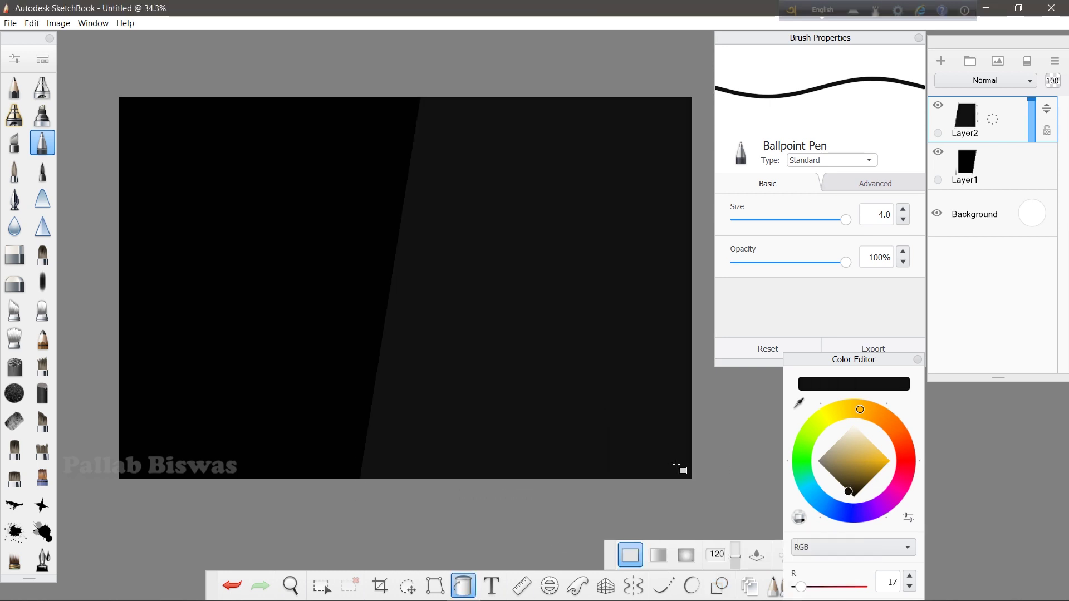
click(633, 590)
key(space)
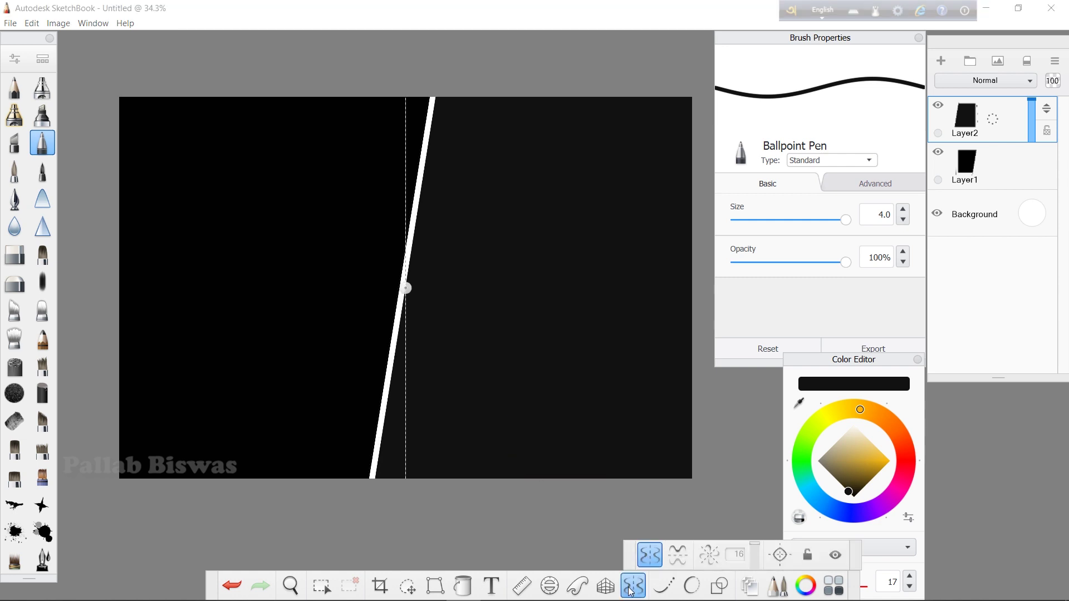
On Layer2, turn the ellipse guide into a circle and position it in the upper centre.
click(954, 130)
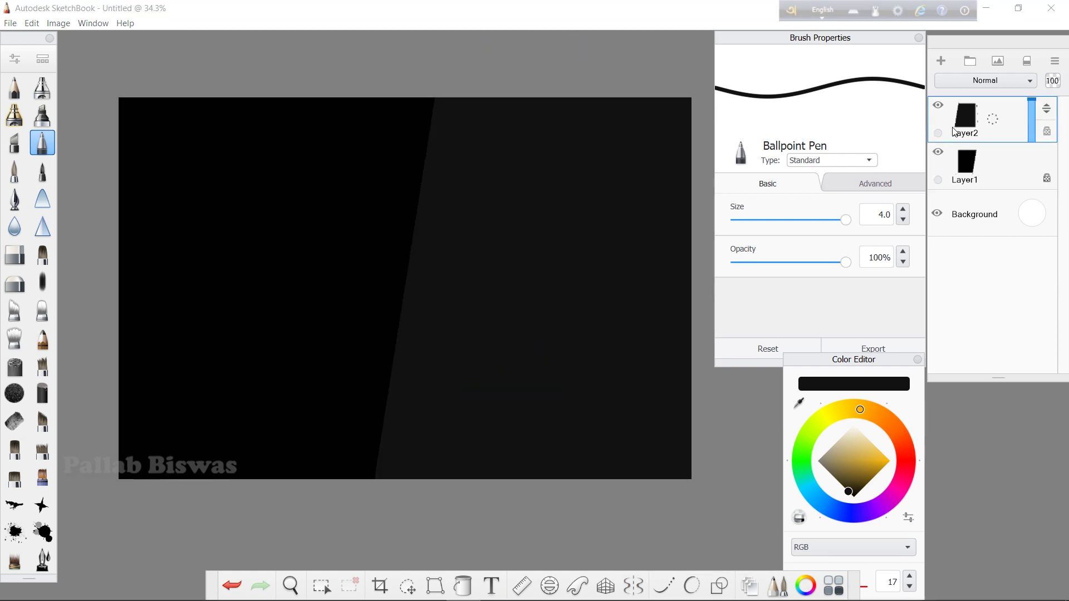
click(549, 586)
drag(534, 229, 535, 149)
mouse_move(534, 313)
mouse_down()
mouse_move(439, 219)
mouse_move(406, 206)
mouse_up()
mouse_move(282, 206)
mouse_down()
mouse_move(300, 206)
mouse_move(284, 210)
mouse_up()
drag(406, 207, 404, 225)
Fill the circle guide with pale cream yellow on a new layer, then add another empty layer.
key(ctrl+shift+n)
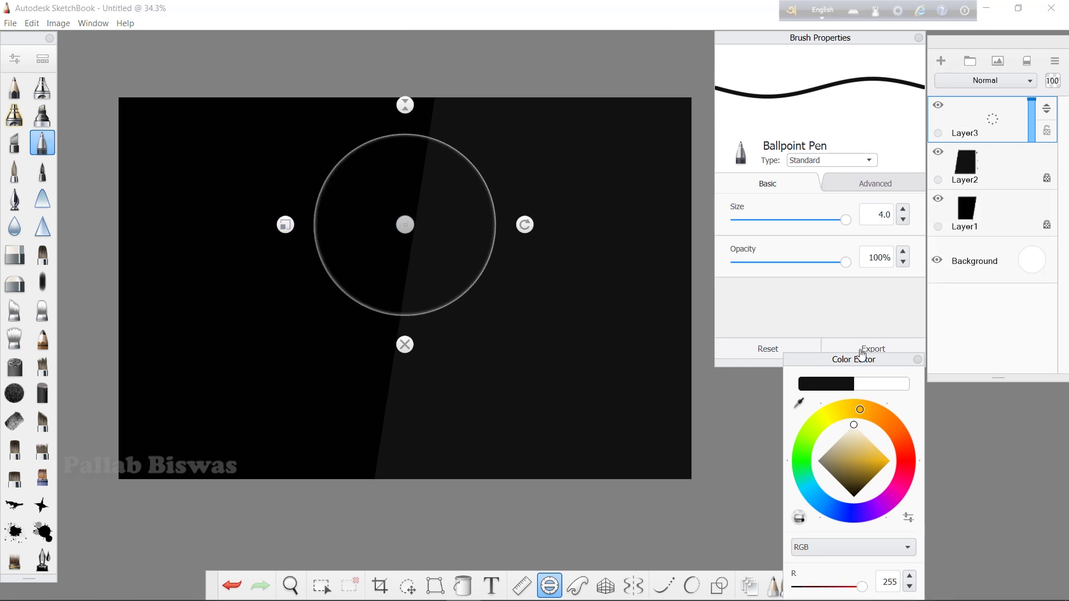
click(863, 443)
drag(866, 443, 856, 433)
drag(405, 134, 406, 135)
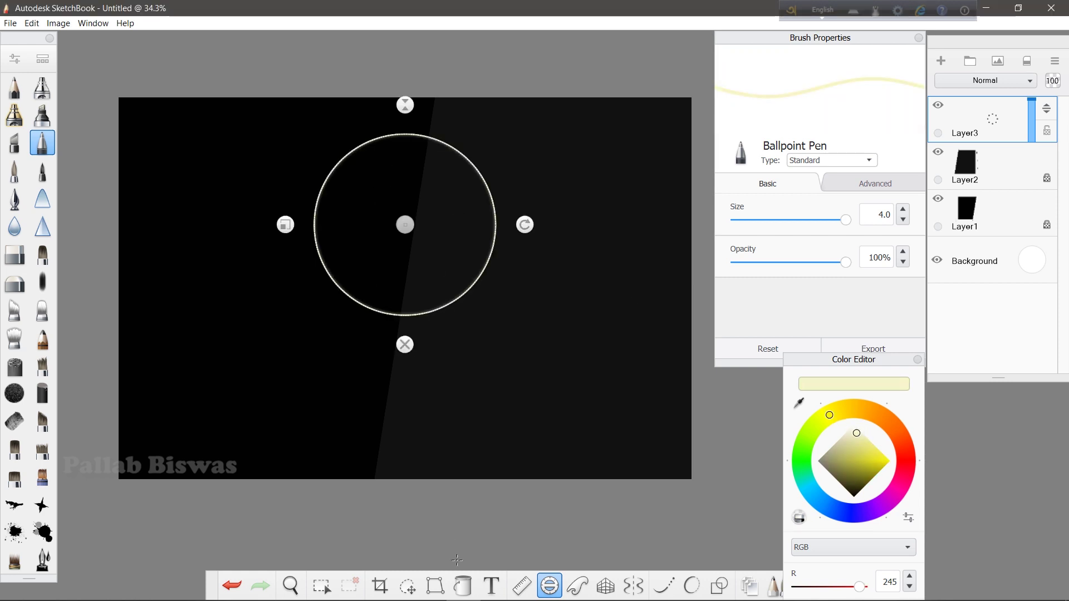
key(f)
click(425, 249)
key(ctrl+shift+n)
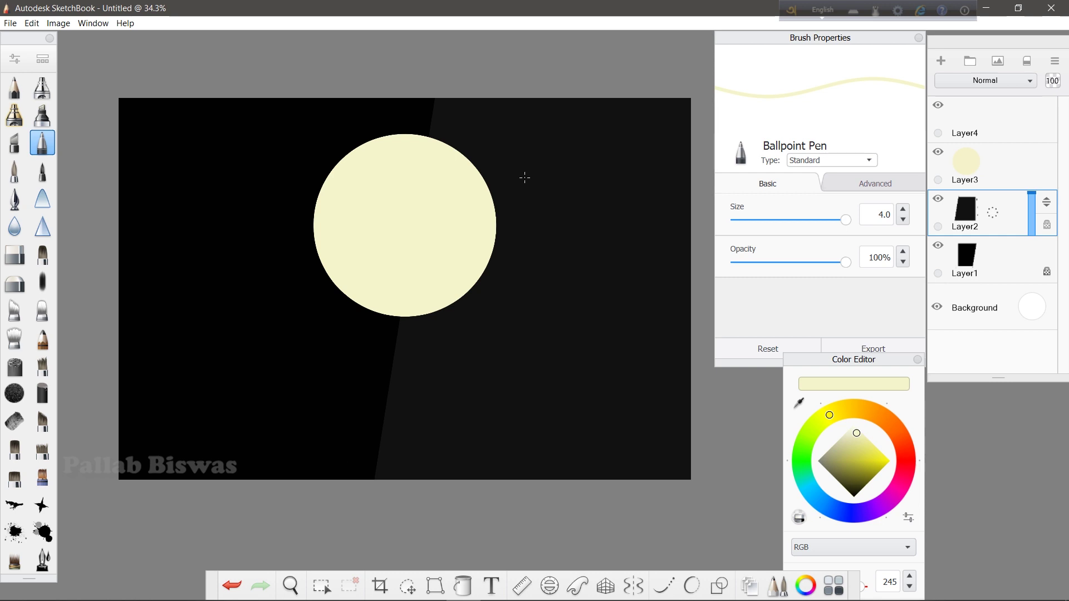
drag(840, 513, 815, 496)
Paint a light blue band around the moon's right side with Synthetic Flat Brush 3.
drag(894, 449, 879, 451)
click(42, 254)
click(587, 119)
click(611, 121)
mouse_move(454, 150)
mouse_down()
mouse_move(473, 153)
mouse_move(470, 210)
mouse_move(415, 340)
mouse_up()
drag(439, 111, 509, 261)
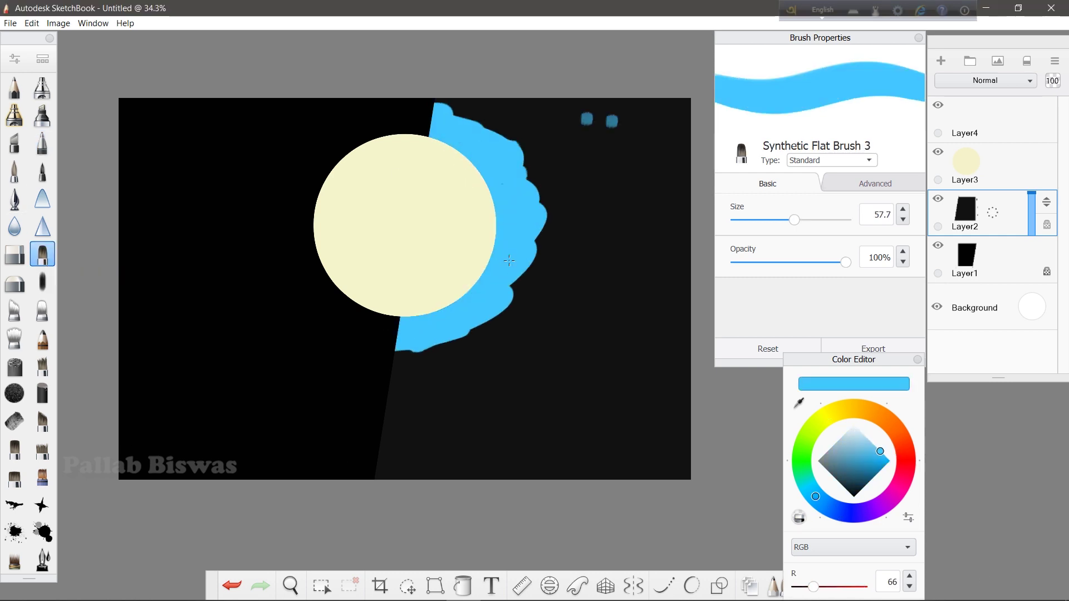
Paint progressively darker blue bands outside the light blue halo.
click(884, 459)
drag(534, 212, 445, 106)
drag(501, 139, 401, 368)
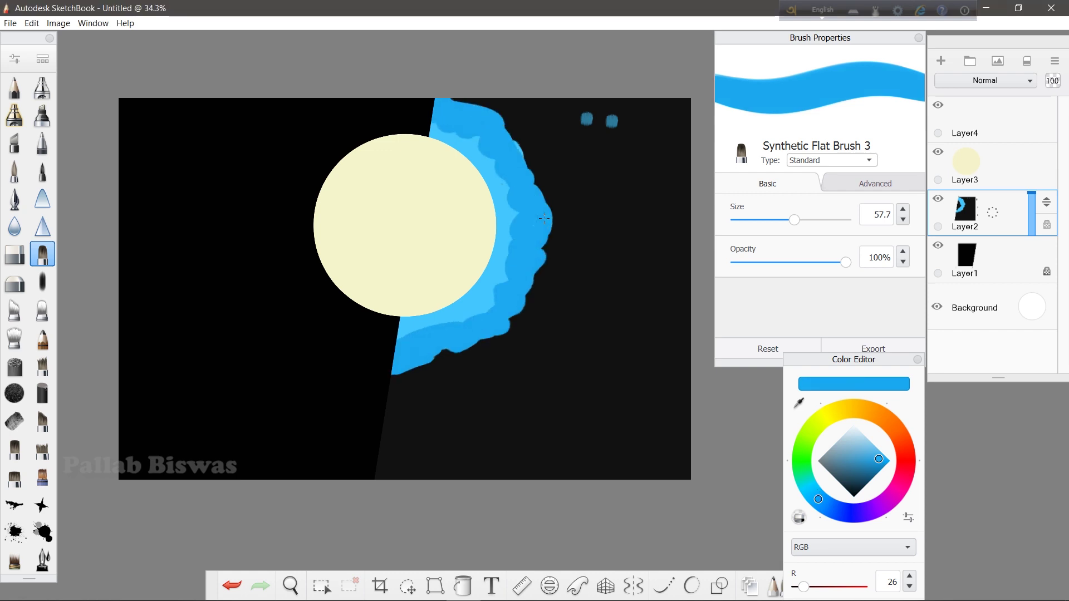
drag(551, 278, 544, 218)
click(819, 501)
mouse_move(513, 114)
mouse_down()
mouse_move(440, 373)
mouse_move(598, 300)
mouse_up()
drag(610, 123, 390, 423)
Widen the outer dark blue band and cover the black lower-right corner.
click(870, 468)
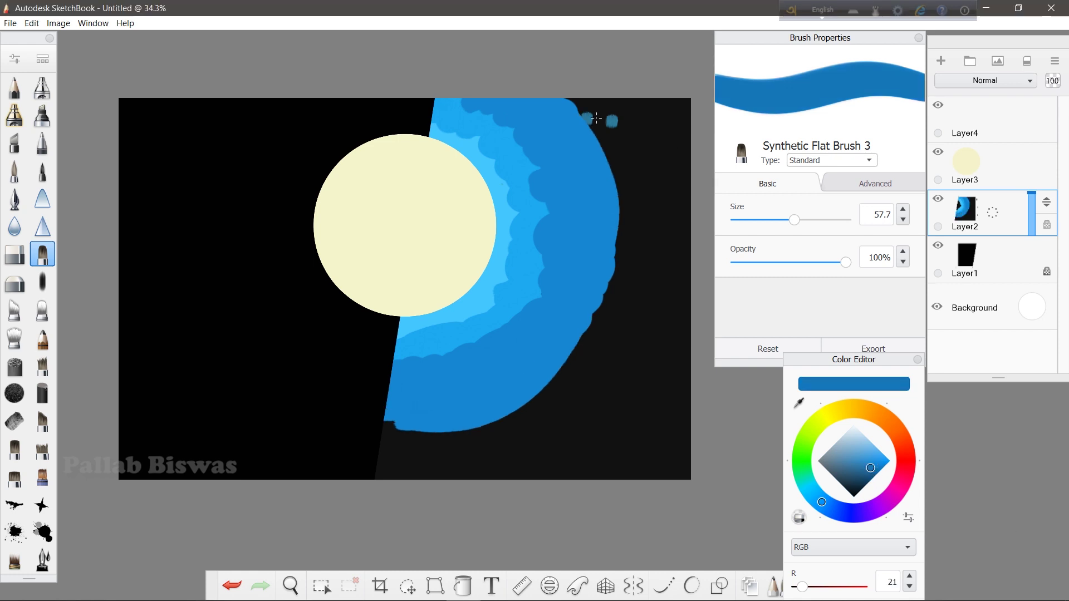
drag(562, 100, 384, 448)
drag(543, 407, 614, 149)
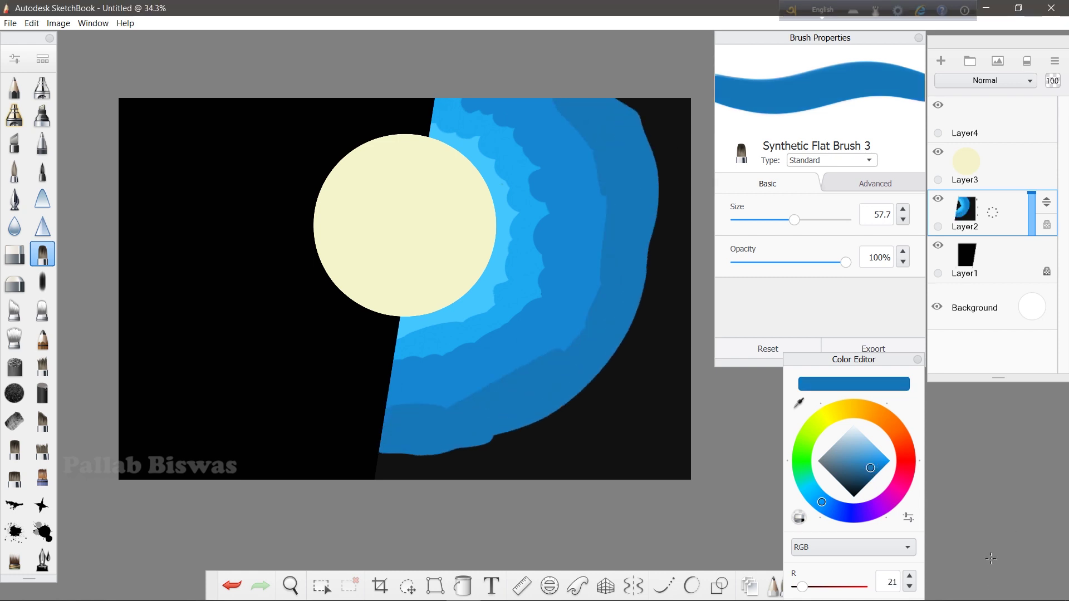
click(867, 473)
drag(623, 106, 657, 362)
drag(523, 426, 639, 115)
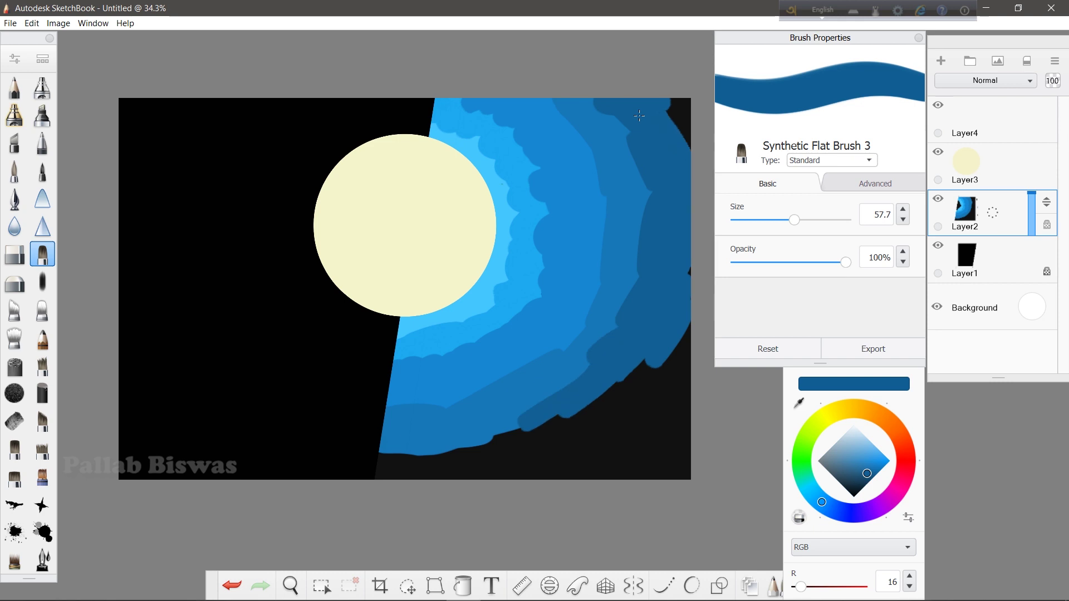
drag(688, 334, 390, 462)
drag(688, 361, 479, 474)
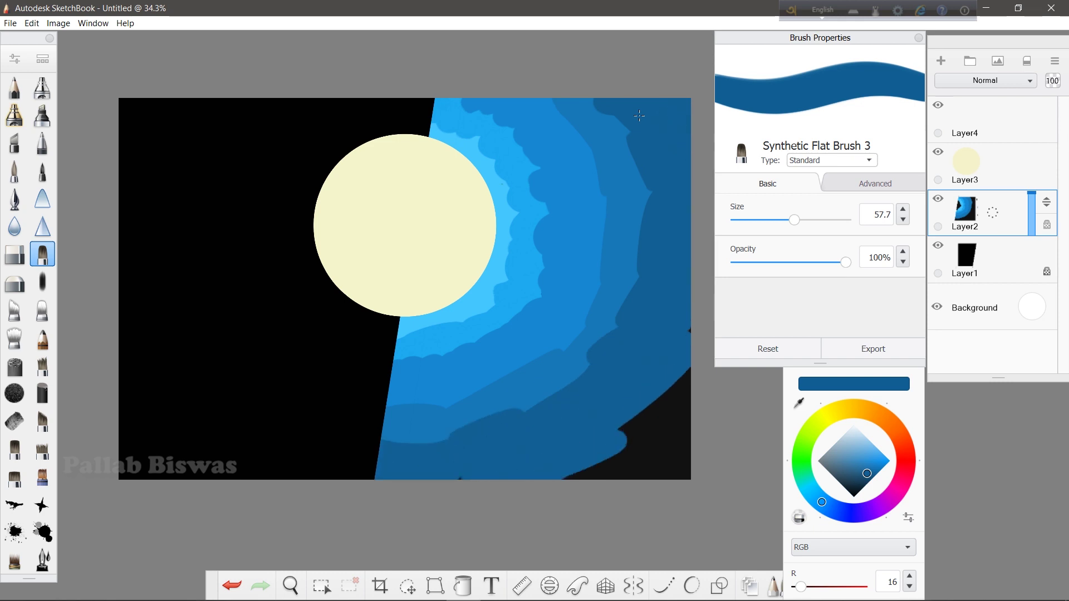
Paint navy blue along the upper-right and right edges of the canvas.
click(862, 483)
mouse_move(635, 105)
mouse_down()
mouse_move(682, 256)
mouse_move(663, 401)
mouse_up()
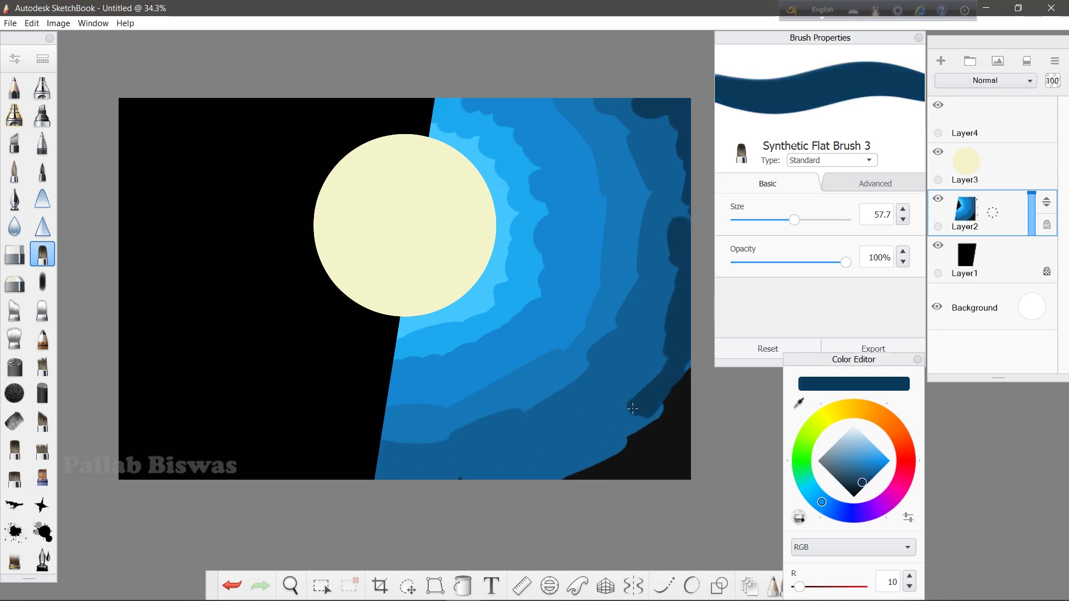
drag(682, 362, 551, 473)
drag(678, 393, 676, 395)
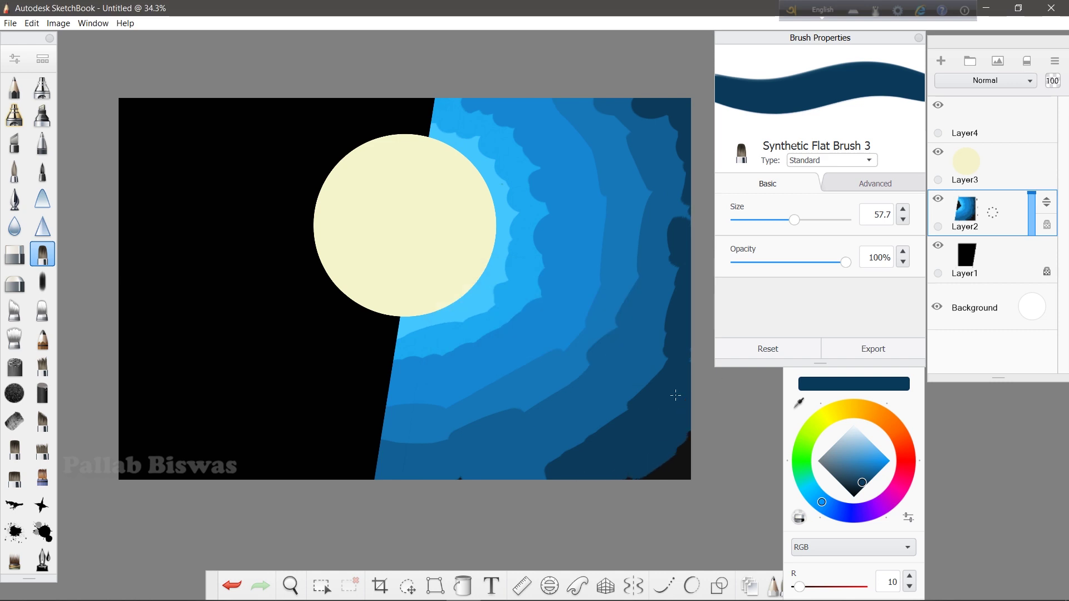
click(41, 309)
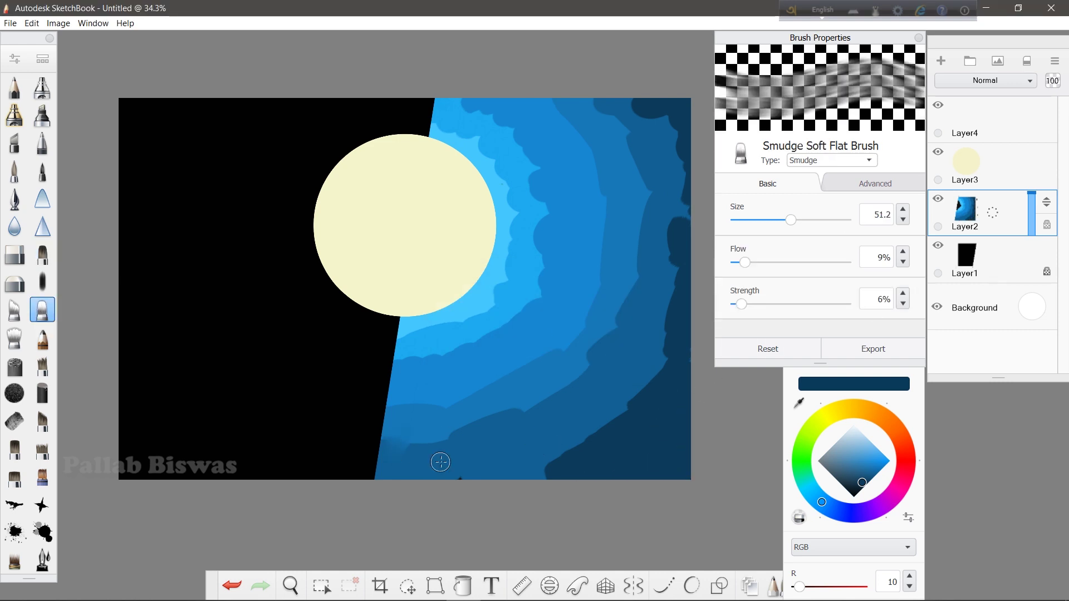
Smudge the blue bands on Layer2 with Smudge Soft Flat Brush at size 100.3, 5% flow.
key(b)
key(b)
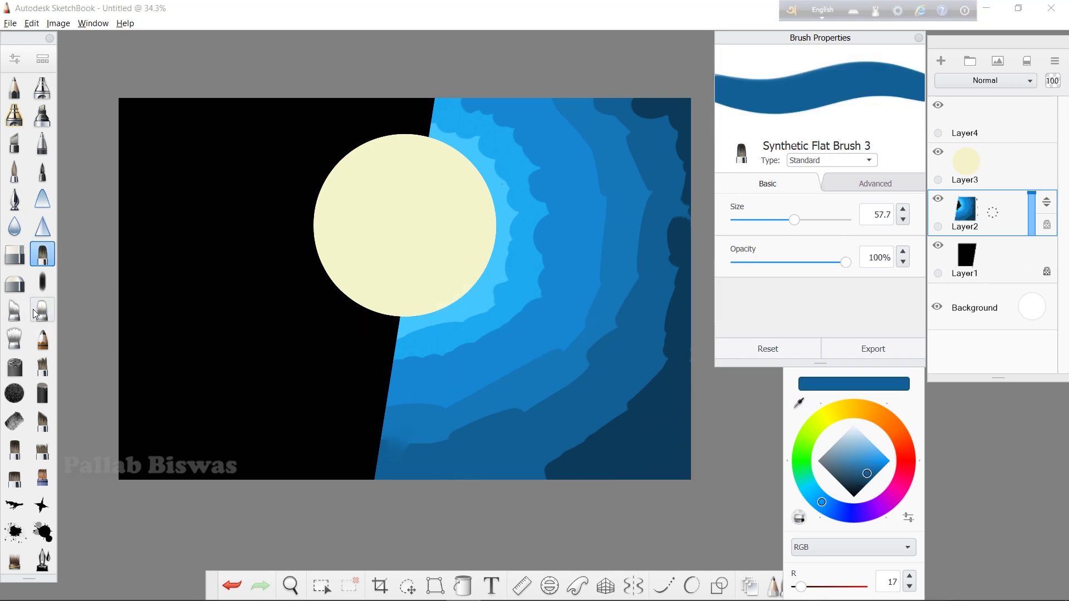
drag(500, 423, 540, 420)
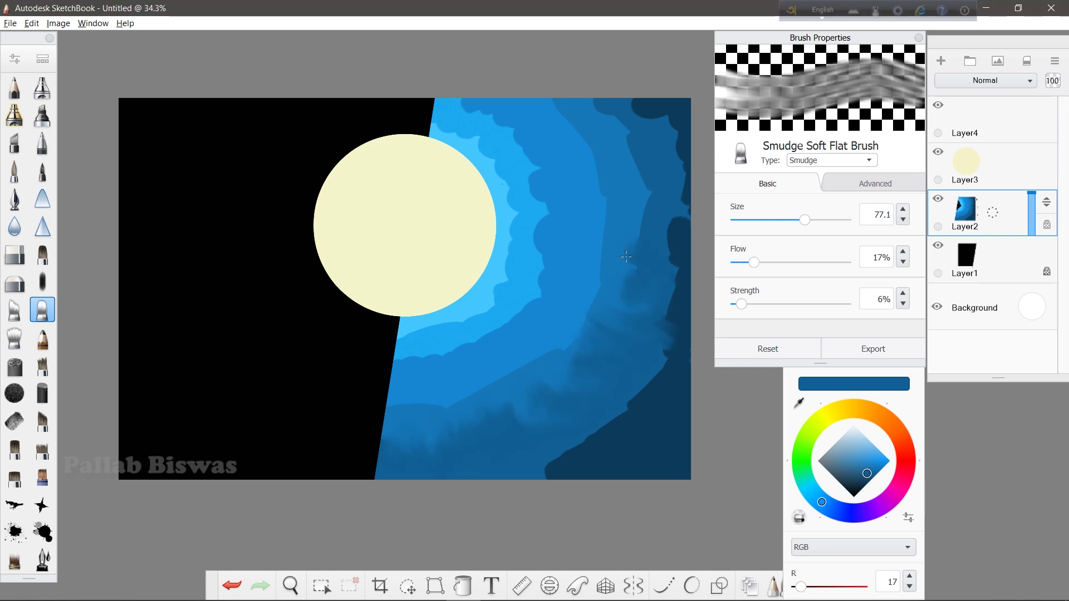
mouse_move(583, 89)
mouse_down()
mouse_move(675, 234)
mouse_move(593, 437)
mouse_move(449, 410)
mouse_up()
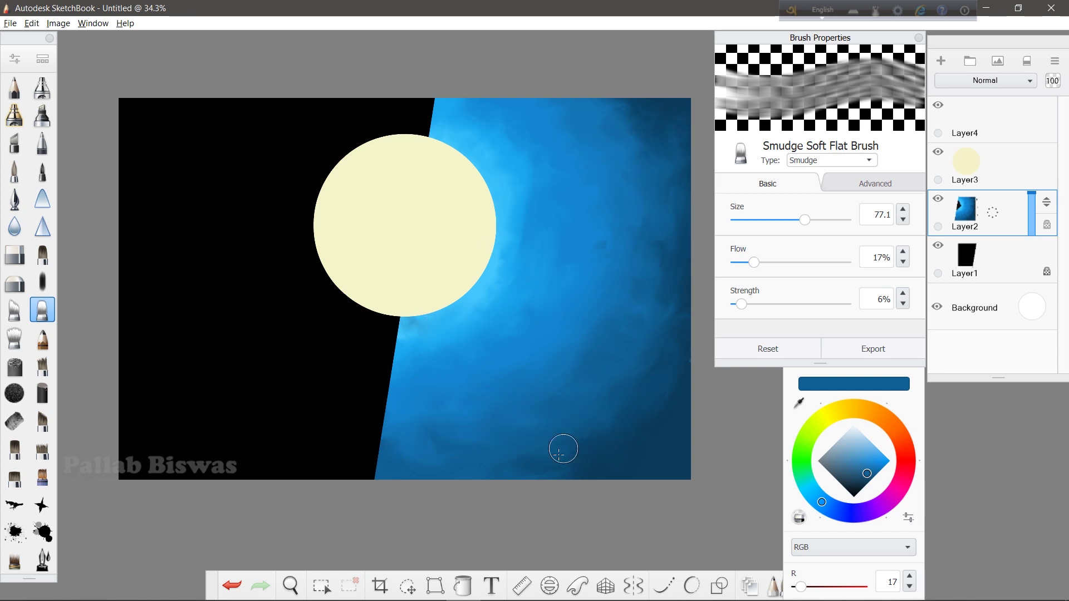
drag(804, 220, 817, 220)
drag(754, 262, 740, 262)
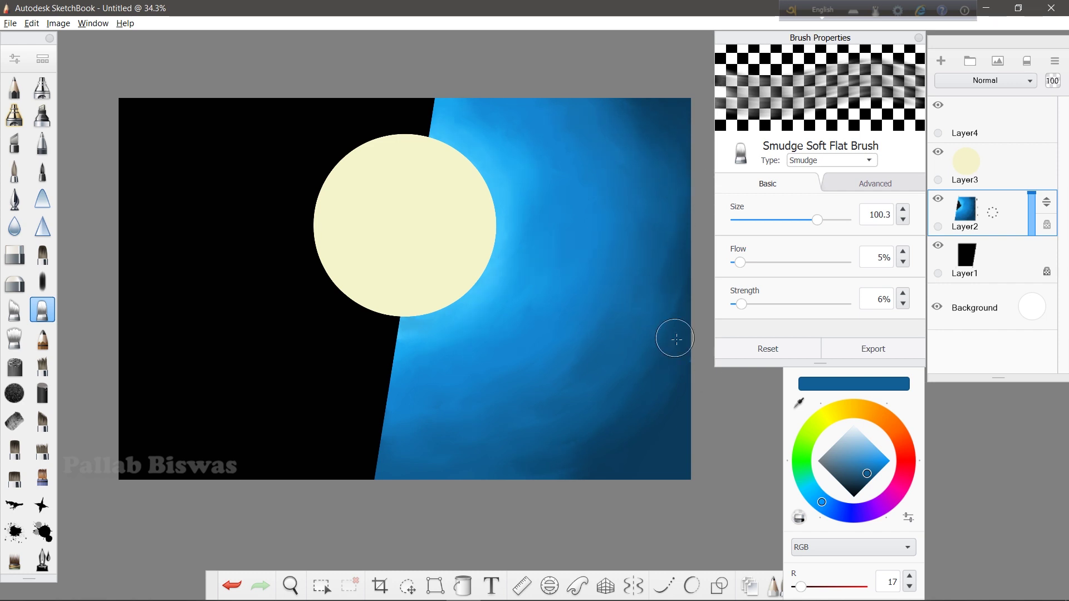
click(966, 259)
On Layer1, paint a warm yellow glow around the moon's left side with Synthetic Flat Brush 3.
click(854, 409)
drag(858, 473, 873, 451)
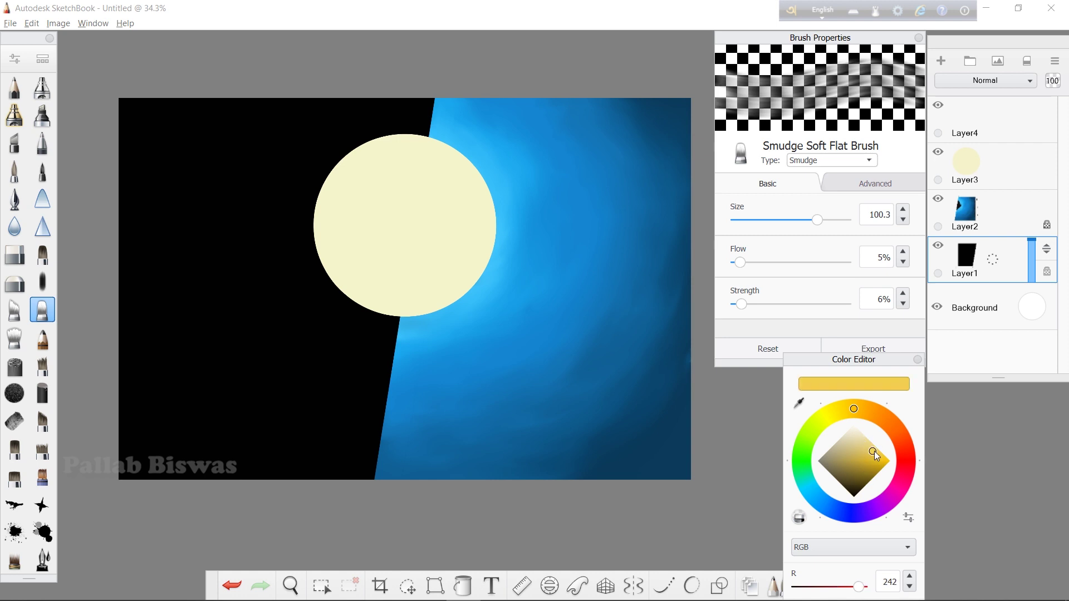
click(42, 254)
drag(421, 142, 302, 197)
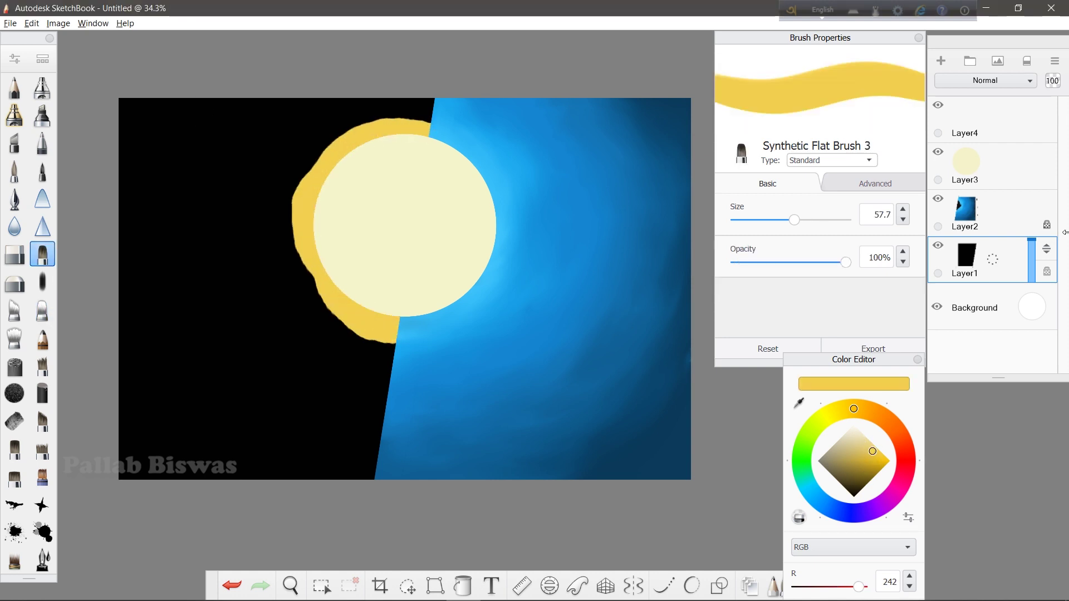
click(860, 409)
drag(423, 108, 365, 371)
drag(268, 217, 343, 341)
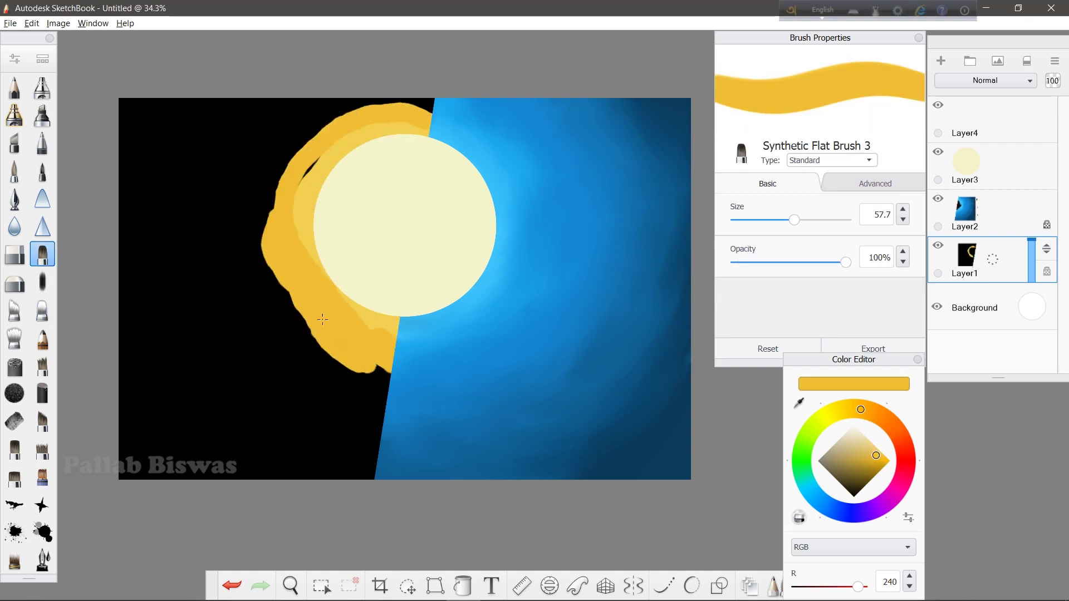
drag(362, 105, 282, 131)
drag(423, 106, 298, 314)
Paint an orange band outside the yellow glow, extending along the left edge.
click(881, 458)
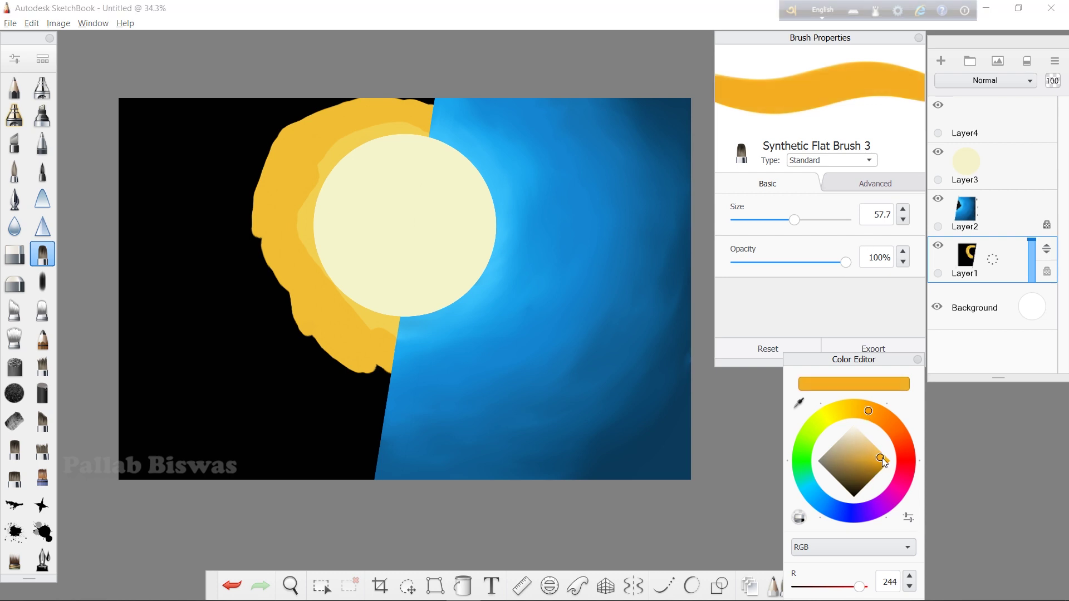
drag(179, 206, 177, 239)
drag(222, 167, 423, 103)
mouse_move(245, 195)
mouse_down()
mouse_move(267, 278)
mouse_move(384, 384)
mouse_up()
drag(312, 100, 239, 328)
drag(243, 161, 234, 176)
click(873, 413)
drag(301, 100, 201, 162)
drag(234, 100, 184, 251)
mouse_move(195, 200)
mouse_down()
mouse_move(384, 412)
mouse_move(200, 278)
mouse_up()
mouse_move(357, 418)
mouse_down()
mouse_move(220, 122)
mouse_move(200, 119)
mouse_move(234, 401)
mouse_move(367, 445)
mouse_up()
Add dark-orange and red-orange bands covering the remaining black at the left.
click(886, 461)
drag(173, 334, 161, 111)
click(898, 433)
click(884, 418)
click(885, 466)
mouse_move(161, 100)
mouse_down()
mouse_move(145, 223)
mouse_move(234, 423)
mouse_move(356, 468)
mouse_move(334, 479)
mouse_up()
click(899, 436)
mouse_move(91, 145)
mouse_down()
mouse_move(200, 446)
mouse_move(301, 476)
mouse_move(257, 471)
mouse_move(194, 493)
mouse_up()
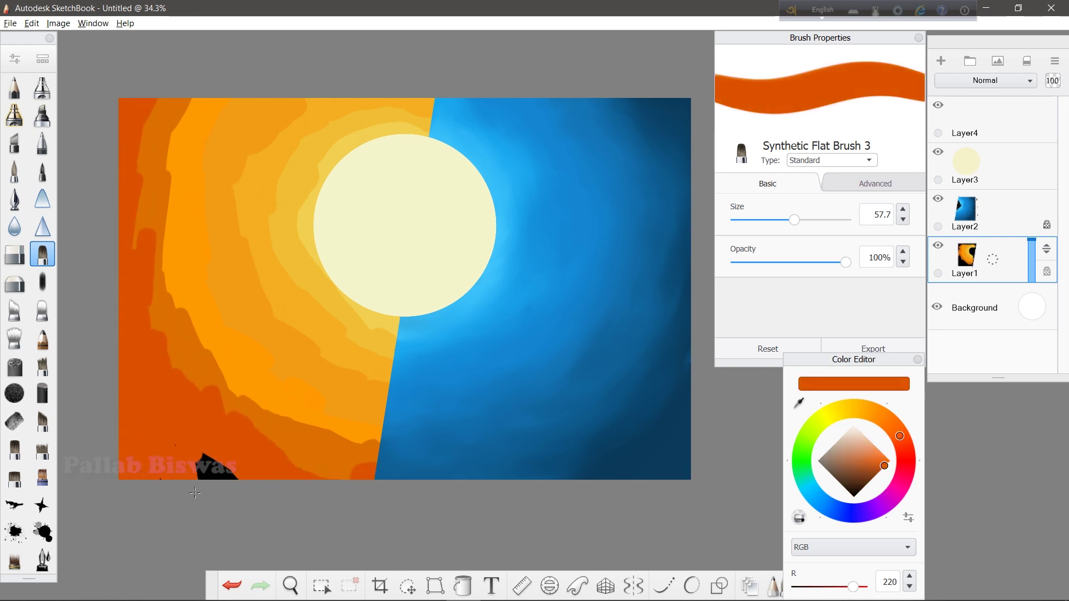
Hide the moon layer, fill the black gap behind it with yellow, then show it again.
click(42, 309)
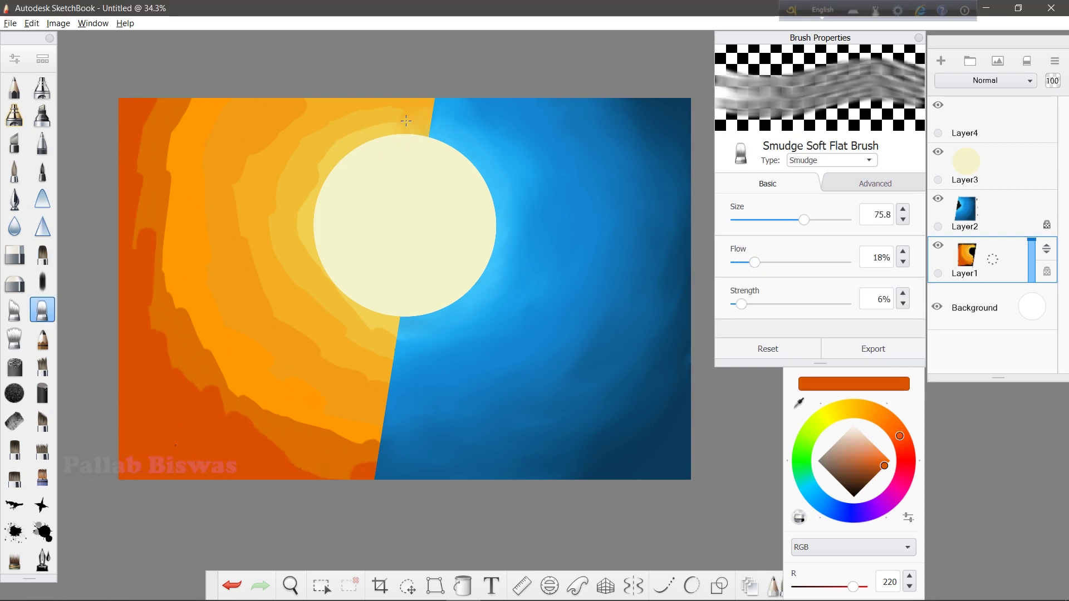
click(939, 151)
click(42, 254)
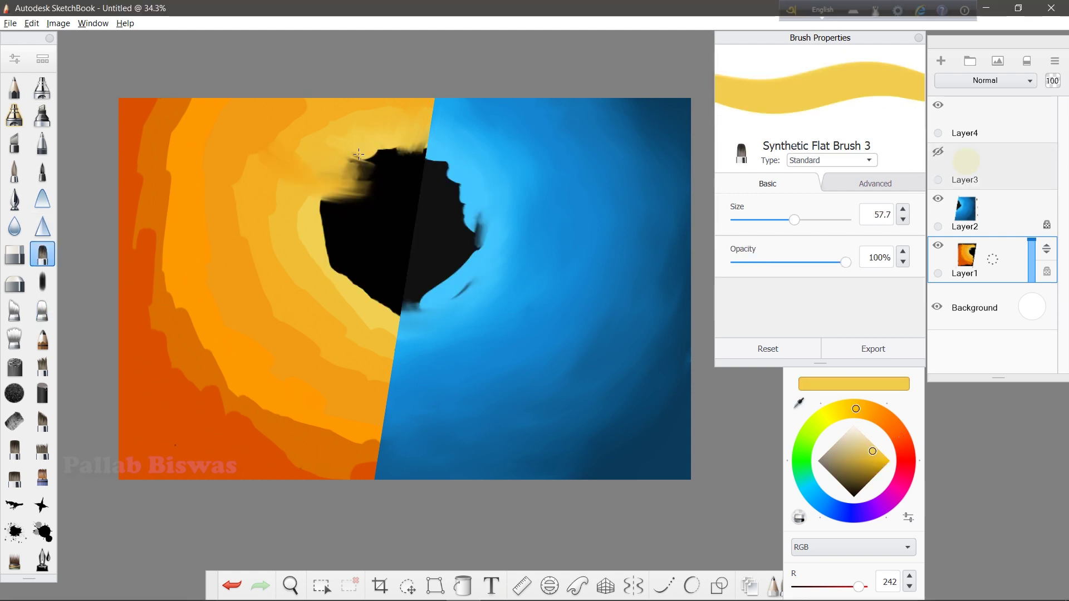
drag(340, 167, 408, 278)
drag(390, 161, 345, 234)
mouse_move(348, 184)
mouse_down()
mouse_move(390, 301)
mouse_move(384, 268)
mouse_up()
click(939, 152)
Smudge the orange bands together and add red into the top-left and bottom-left corners.
click(42, 310)
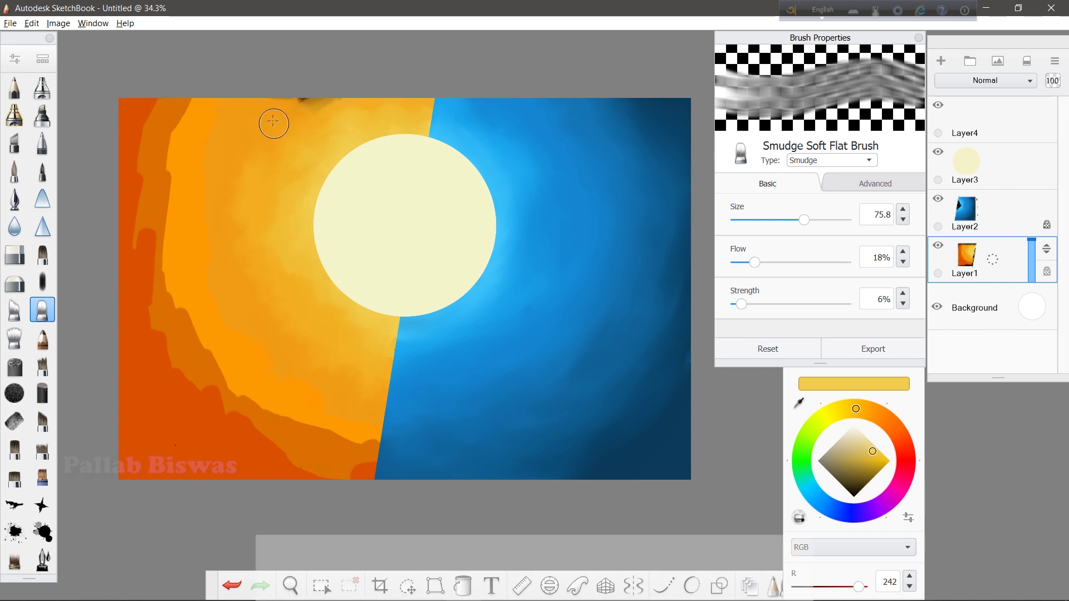
mouse_move(278, 381)
mouse_down()
mouse_move(228, 379)
mouse_move(145, 112)
mouse_move(137, 154)
mouse_up()
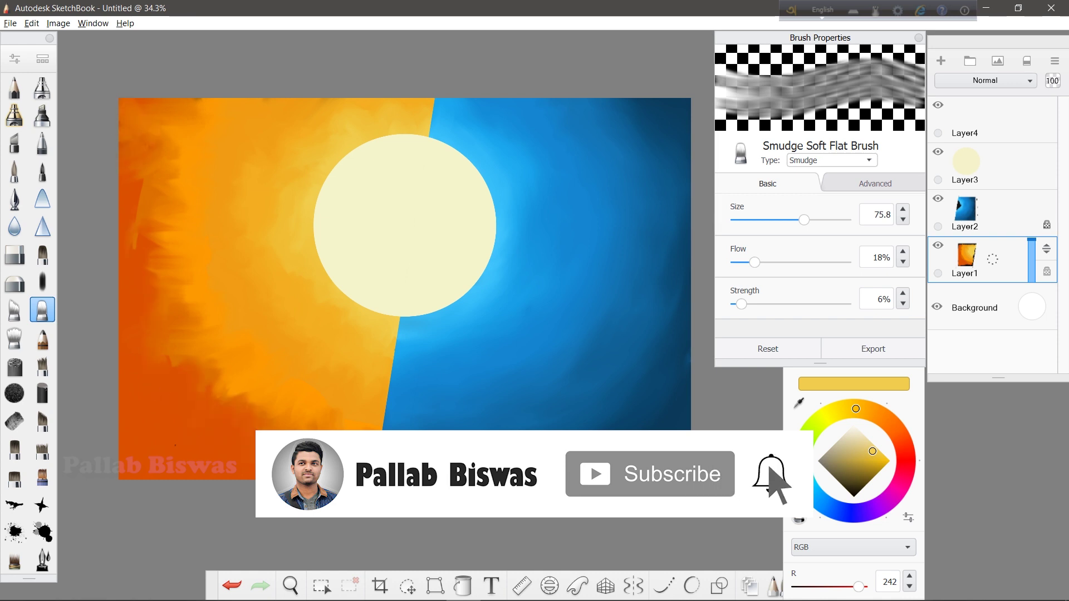
click(904, 447)
click(43, 253)
mouse_move(126, 351)
mouse_down()
mouse_move(145, 423)
mouse_move(267, 478)
mouse_up()
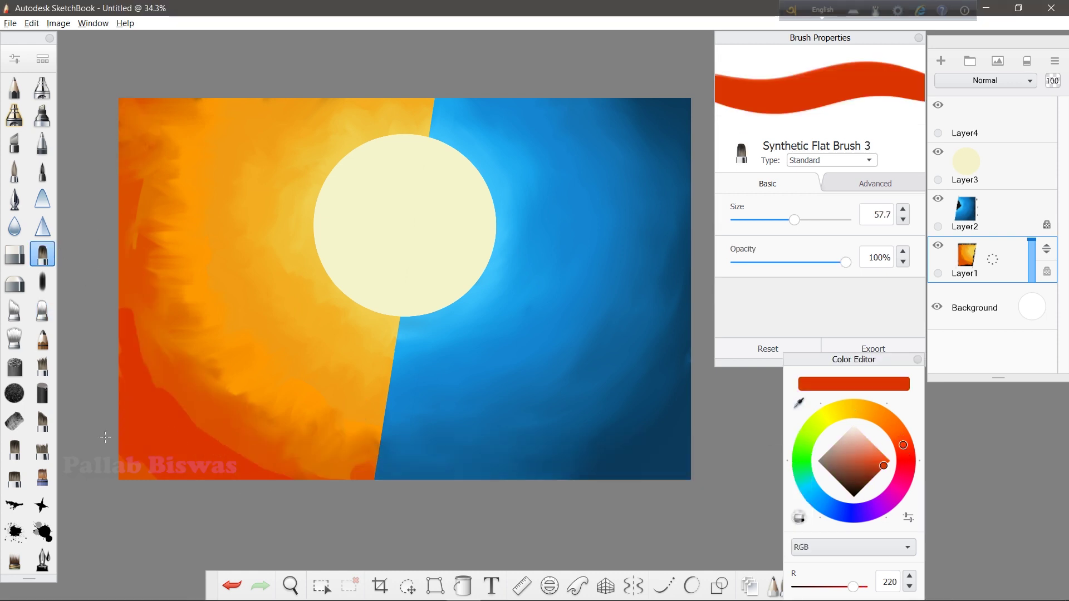
click(904, 450)
drag(121, 102, 136, 125)
click(42, 309)
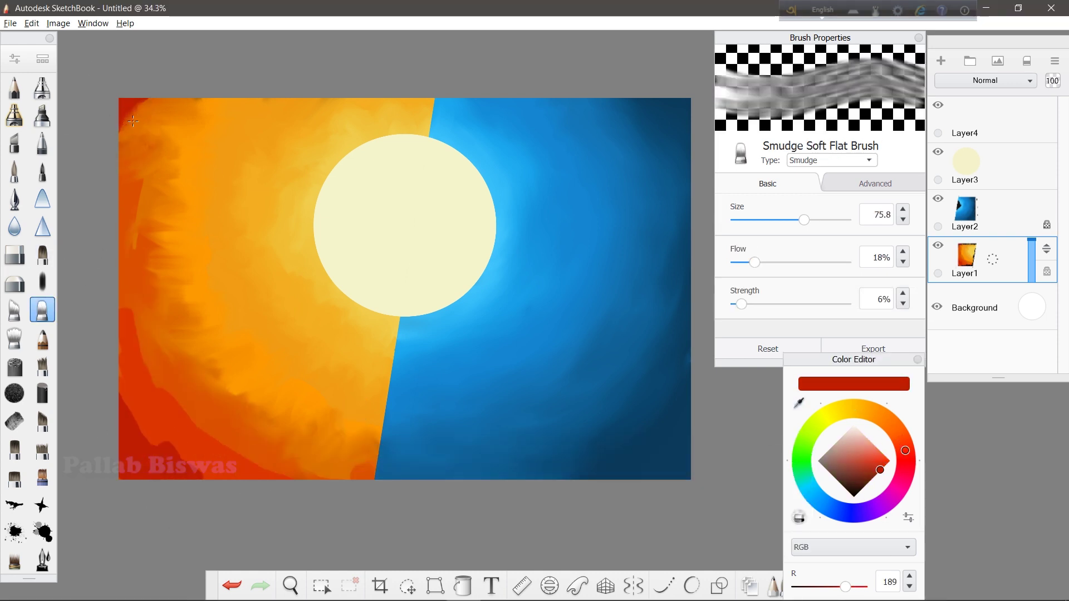
drag(273, 446, 212, 390)
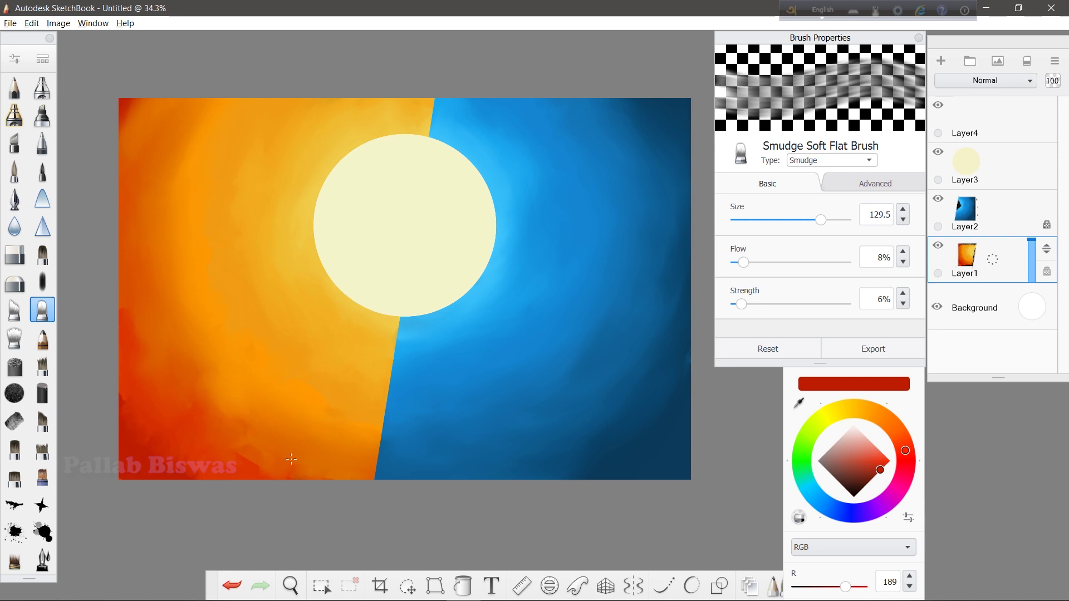
click(980, 119)
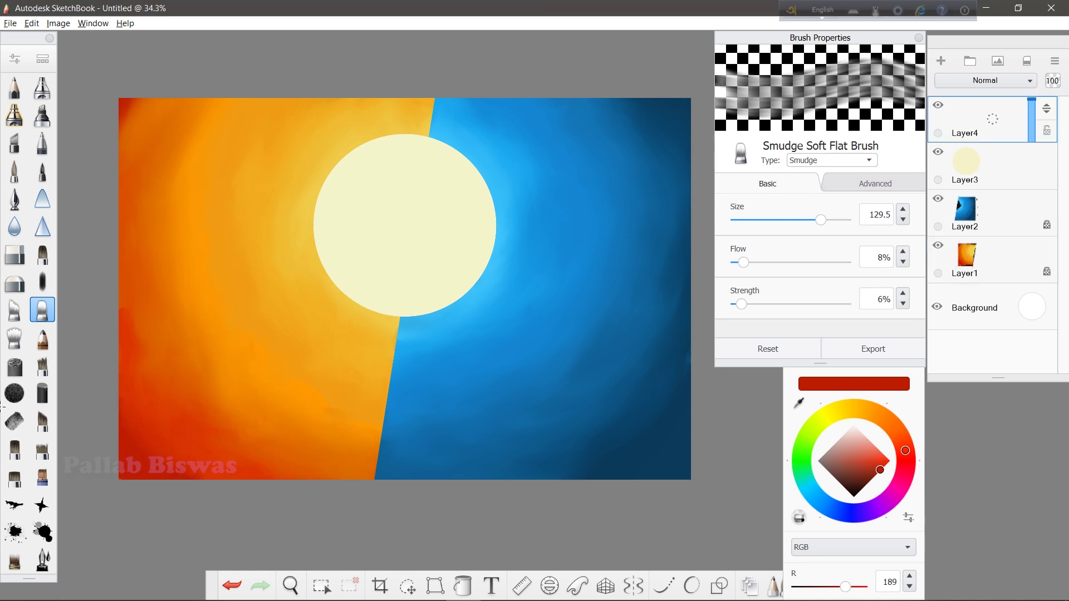
Draw black cliff silhouettes in the bottom corners with the Ballpoint Pen, then add Layer5.
click(43, 142)
click(854, 495)
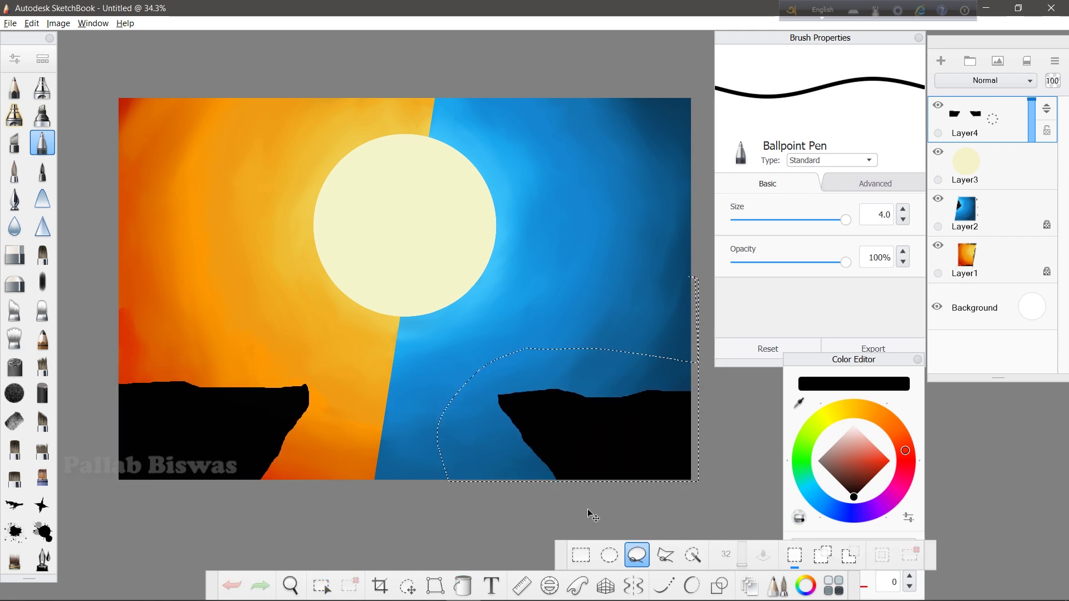
click(335, 519)
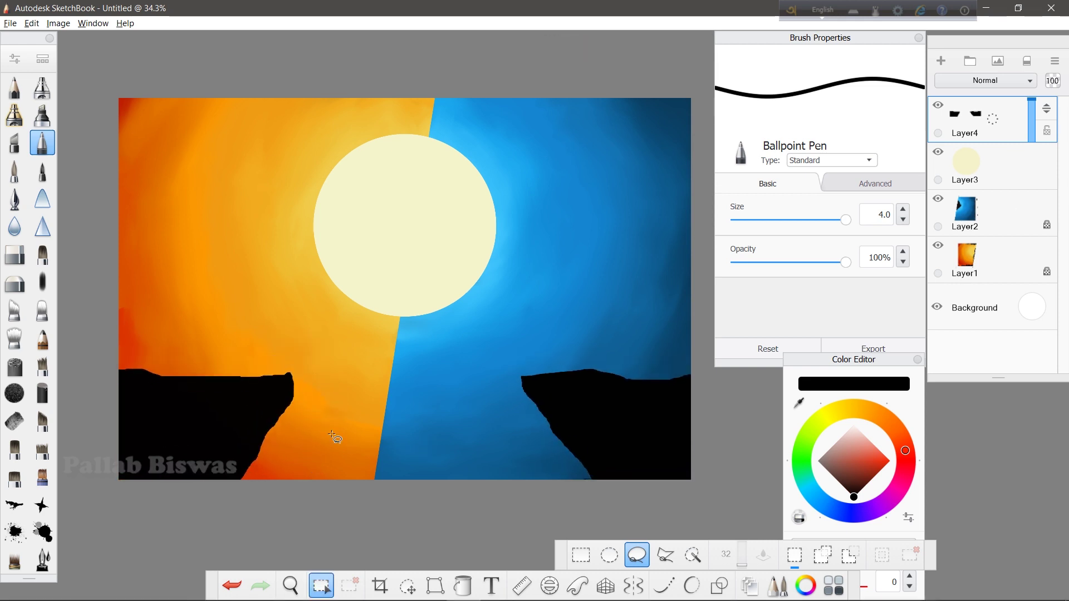
click(945, 65)
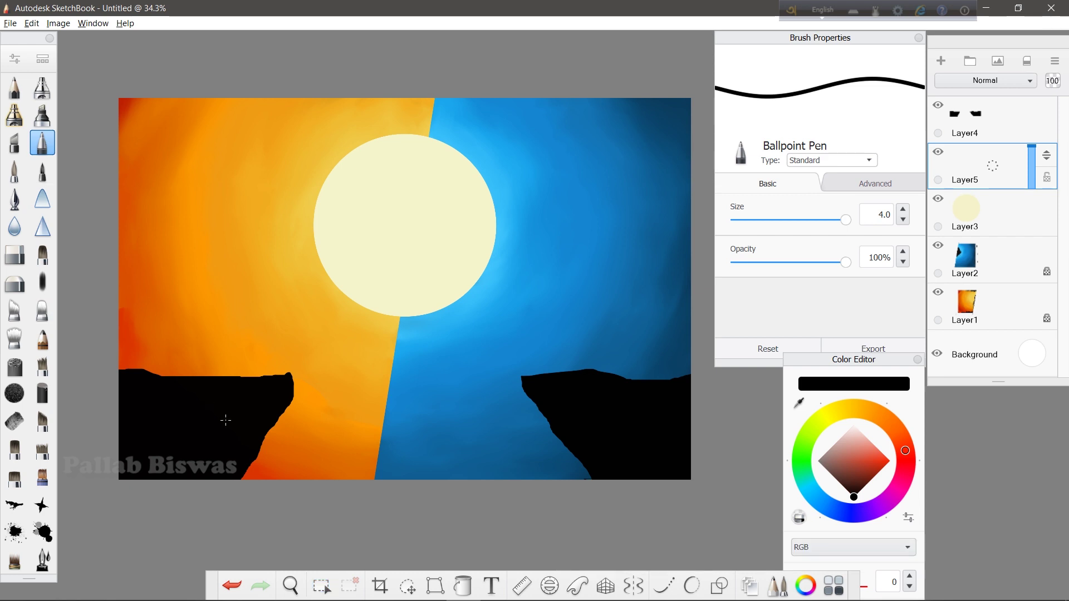
On Layer5, draw a straight horizon between the cliffs and fill below it black.
click(988, 276)
click(980, 167)
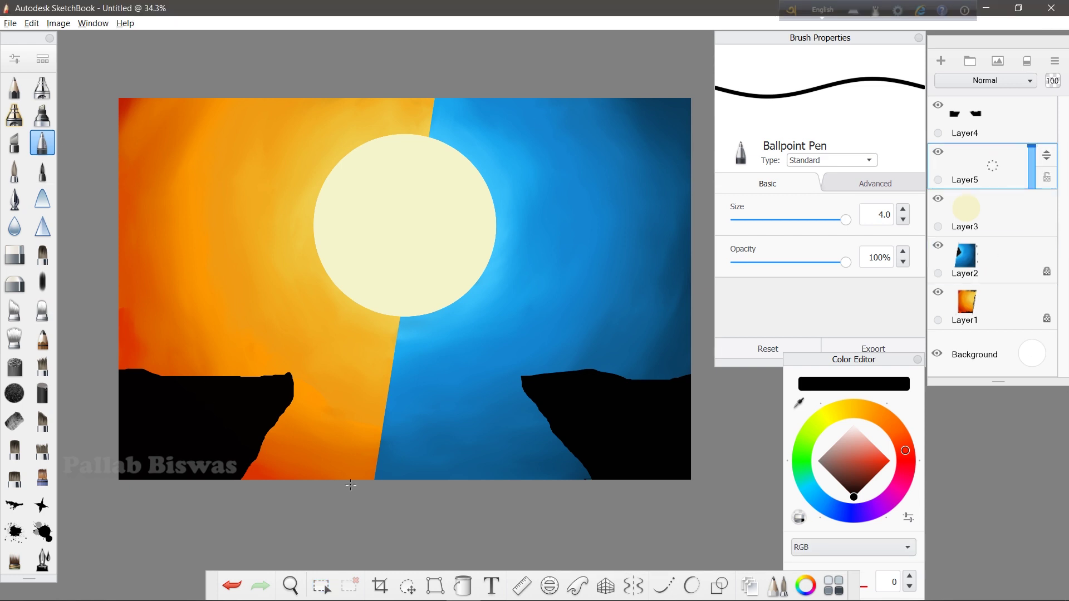
drag(266, 435, 555, 434)
click(324, 583)
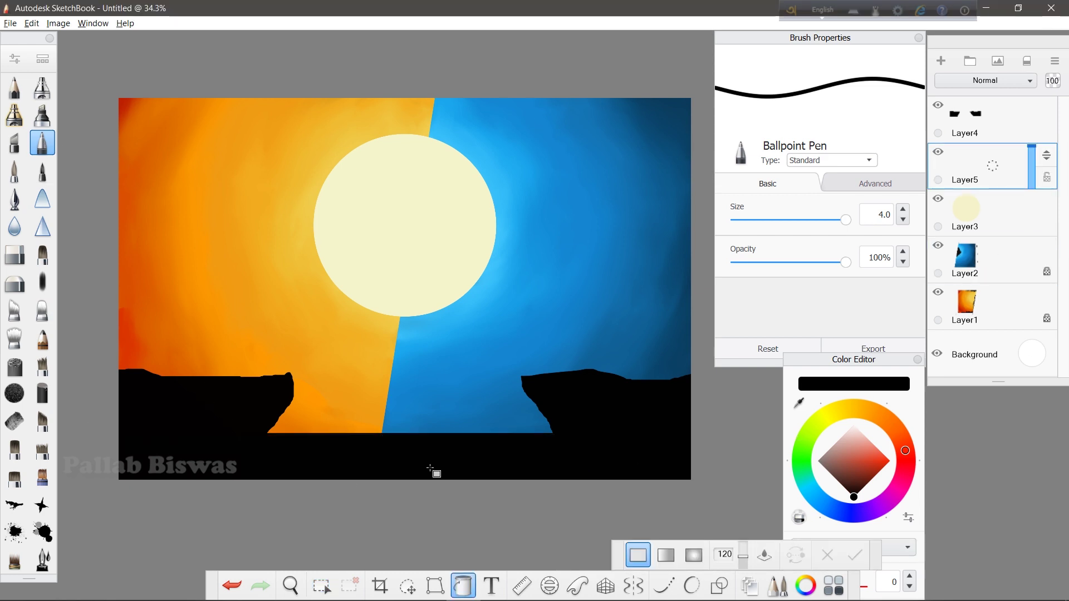
drag(448, 493, 450, 478)
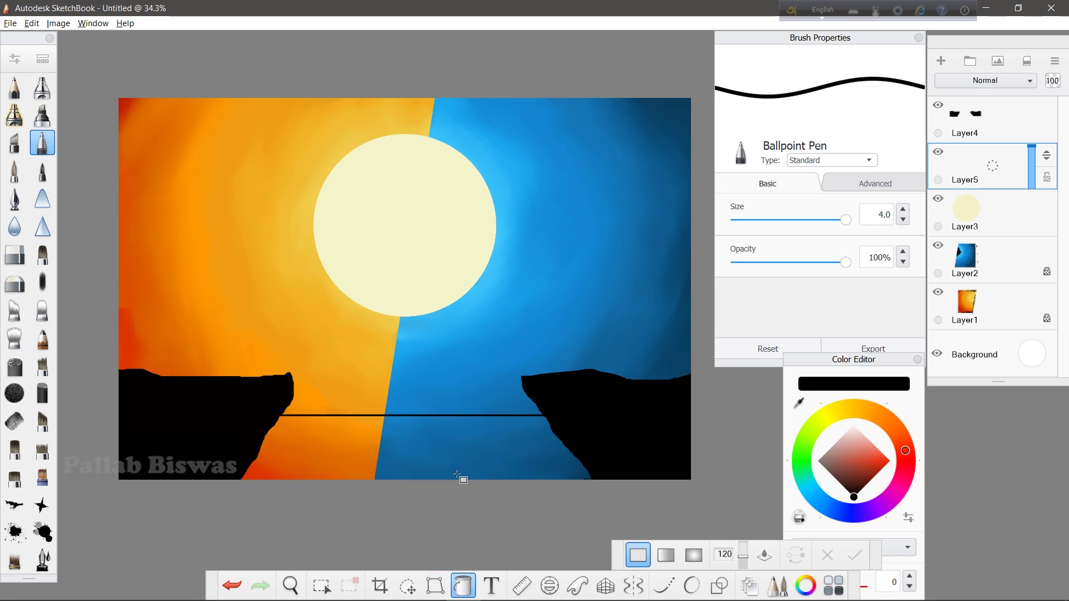
Paint orange and blue water strokes with Synthetic Flat Brush 3, mirroring the sky.
click(462, 586)
click(473, 446)
click(42, 254)
mouse_move(346, 437)
mouse_down()
mouse_move(353, 421)
mouse_move(279, 423)
mouse_move(548, 437)
mouse_up()
alt+click(440, 407)
alt+click(336, 348)
mouse_move(270, 440)
mouse_down()
mouse_move(404, 446)
mouse_move(360, 428)
mouse_move(540, 432)
mouse_up()
Add dark blue and orange water strokes to cover the remaining black gap.
alt+click(465, 423)
alt+click(668, 334)
mouse_move(585, 468)
mouse_down()
mouse_move(389, 471)
mouse_move(259, 457)
mouse_up()
alt+click(333, 448)
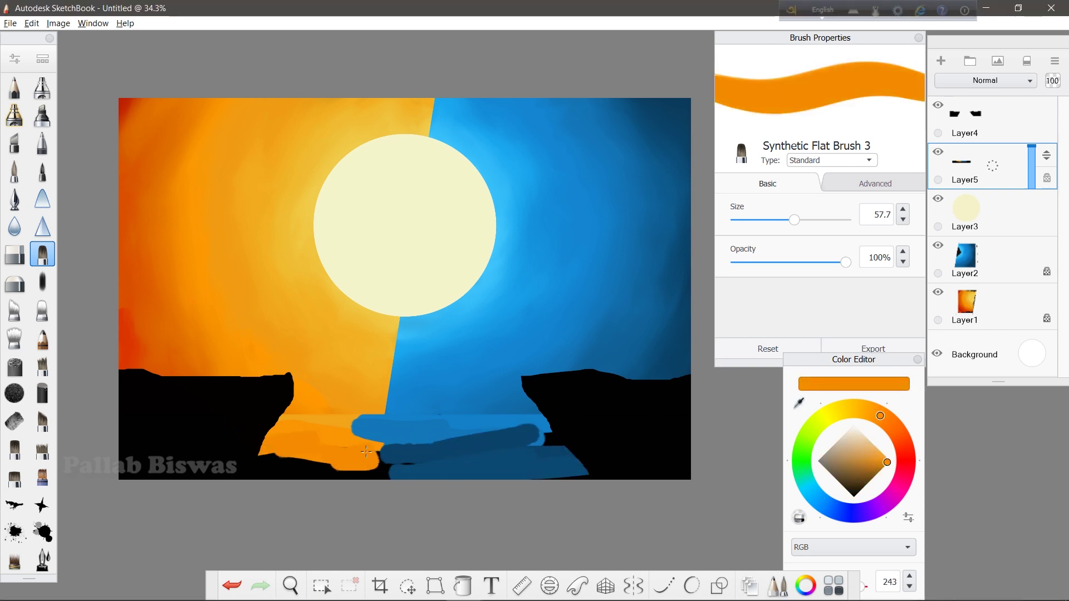
drag(340, 473, 239, 476)
alt+click(449, 447)
drag(449, 447, 559, 448)
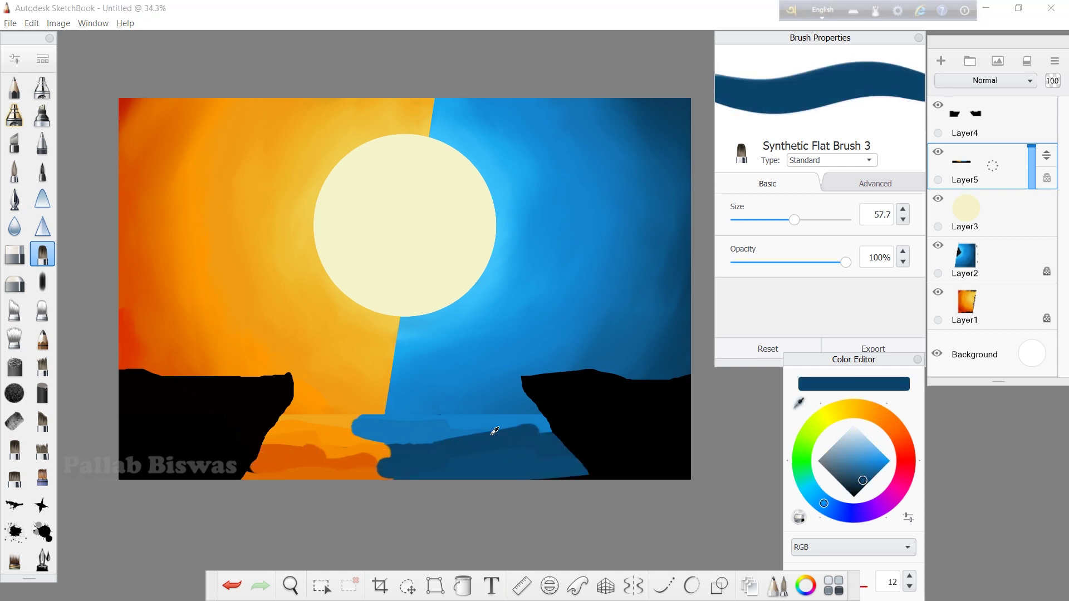
alt+click(333, 449)
alt+click(448, 447)
alt+click(333, 448)
click(42, 310)
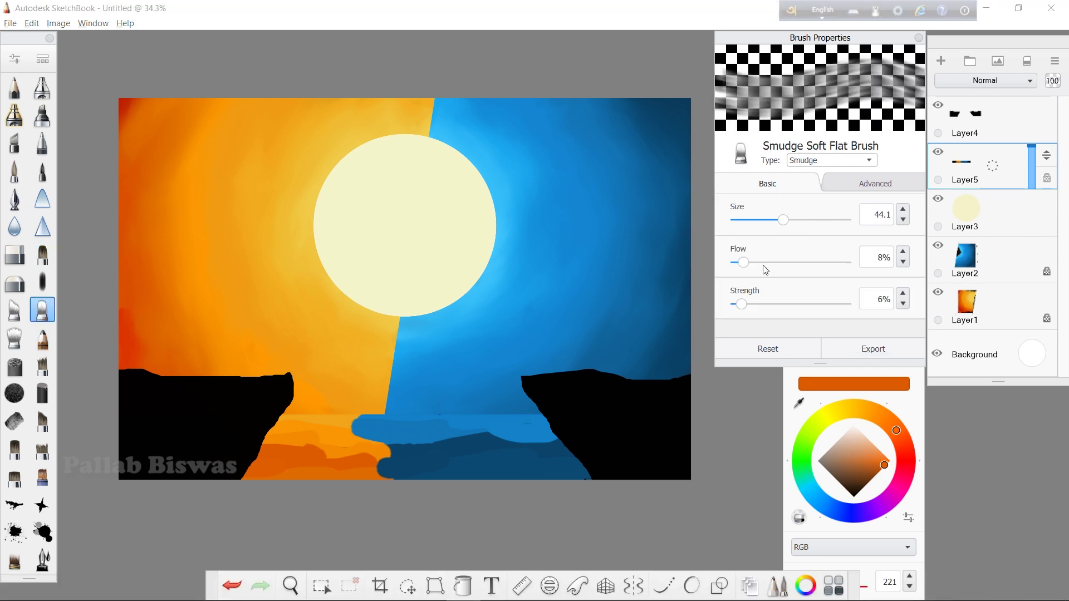
Blend the orange and blue water with two horizontal smudge strokes.
drag(390, 424, 306, 431)
drag(435, 448, 346, 470)
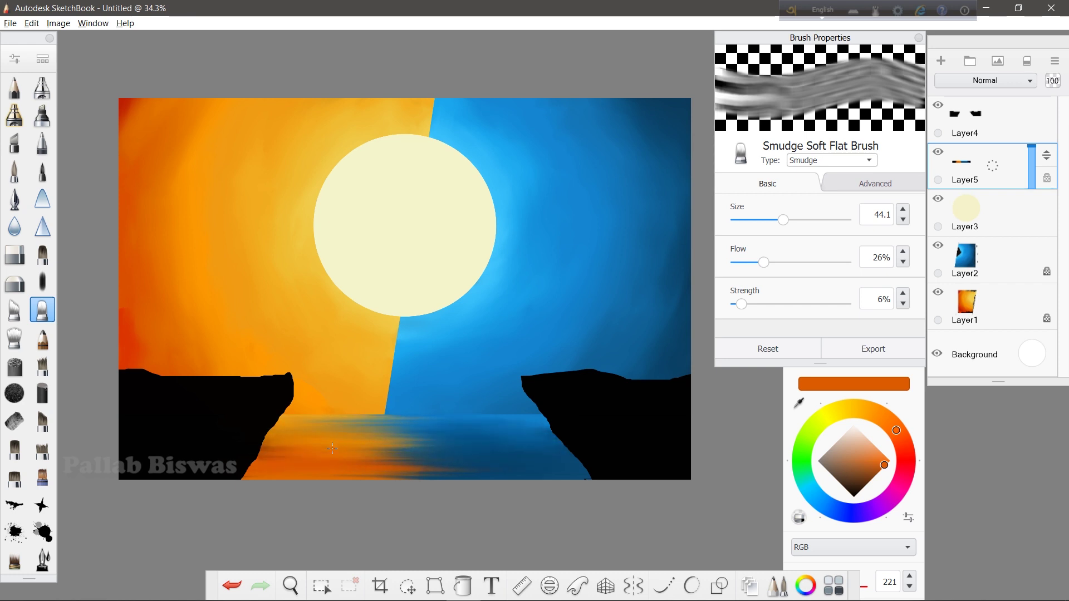
Switch to the flat brush for crisp water highlights.
click(42, 254)
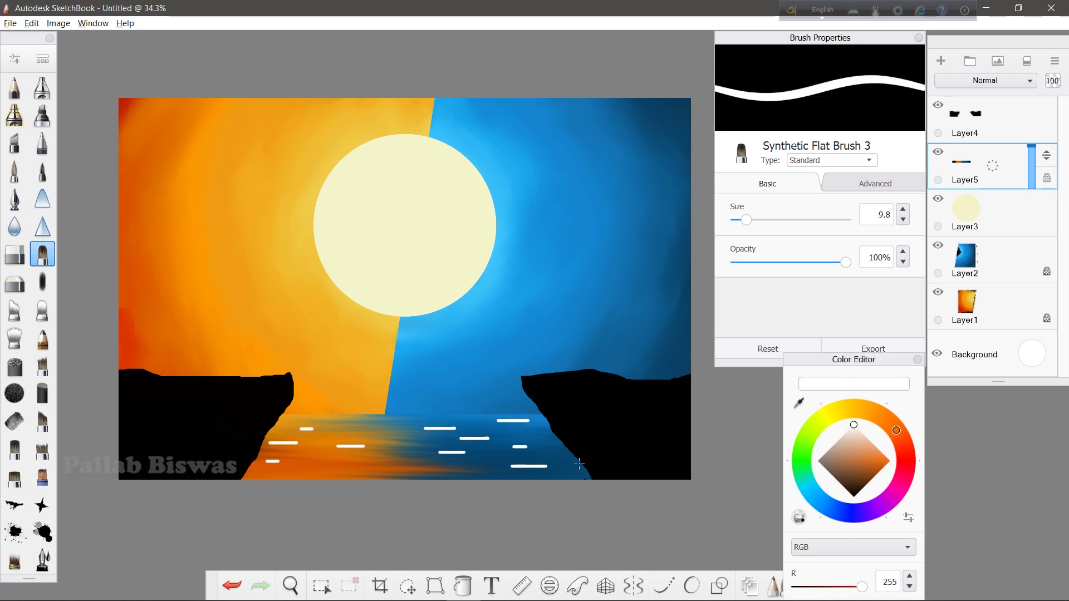
Smudge the white water highlights into soft horizontal streaks.
click(41, 310)
drag(350, 420, 443, 433)
drag(370, 443, 451, 444)
drag(484, 466, 582, 466)
drag(325, 445, 451, 446)
drag(482, 421, 546, 420)
drag(338, 450, 516, 450)
drag(359, 424, 441, 424)
drag(401, 447, 452, 447)
drag(383, 426, 454, 425)
drag(489, 467, 586, 467)
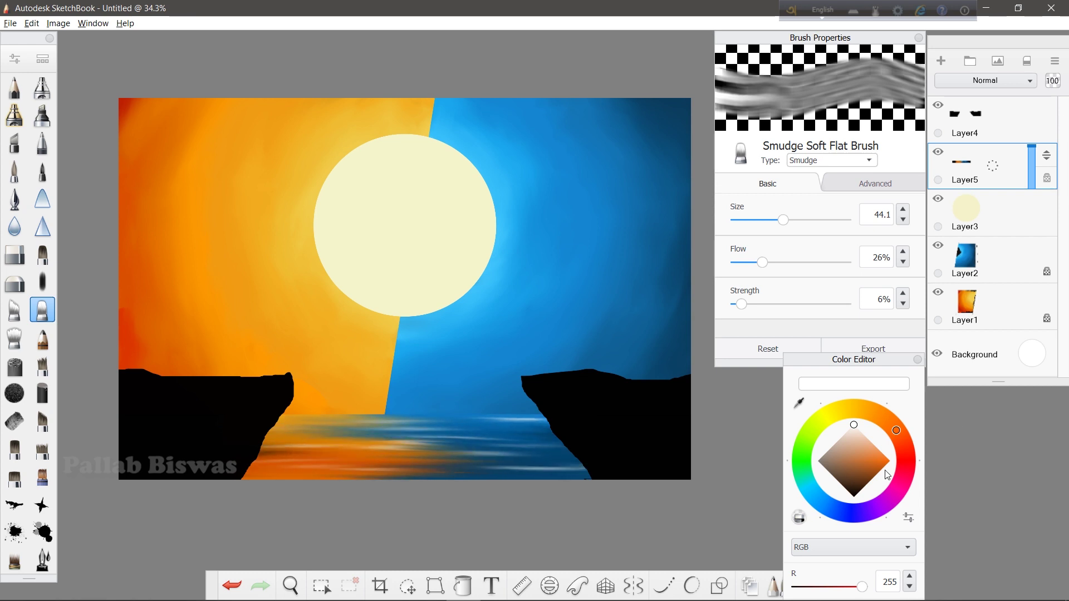
Paint four short black dashes on the water with the flat brush, then undo them.
click(853, 496)
click(42, 254)
drag(274, 435, 290, 434)
drag(285, 444, 302, 444)
drag(338, 423, 356, 423)
drag(336, 444, 355, 444)
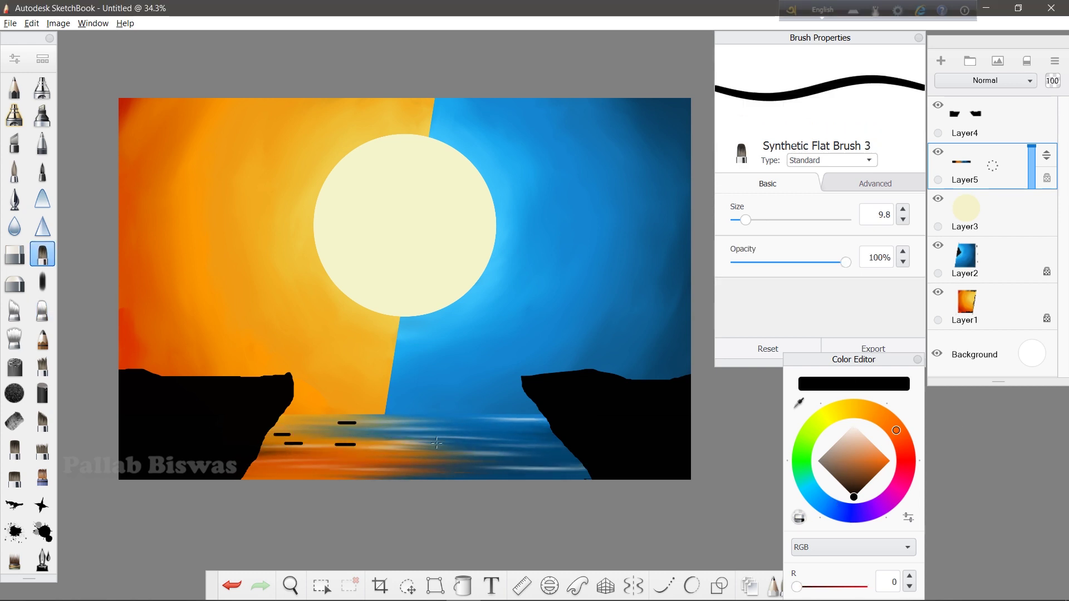
key(ctrl+z)
key(ctrl+z)
key(ctrl+z)
On a new layer, draw short black ripple dashes across the water.
key(ctrl+shift+n)
drag(490, 460, 512, 460)
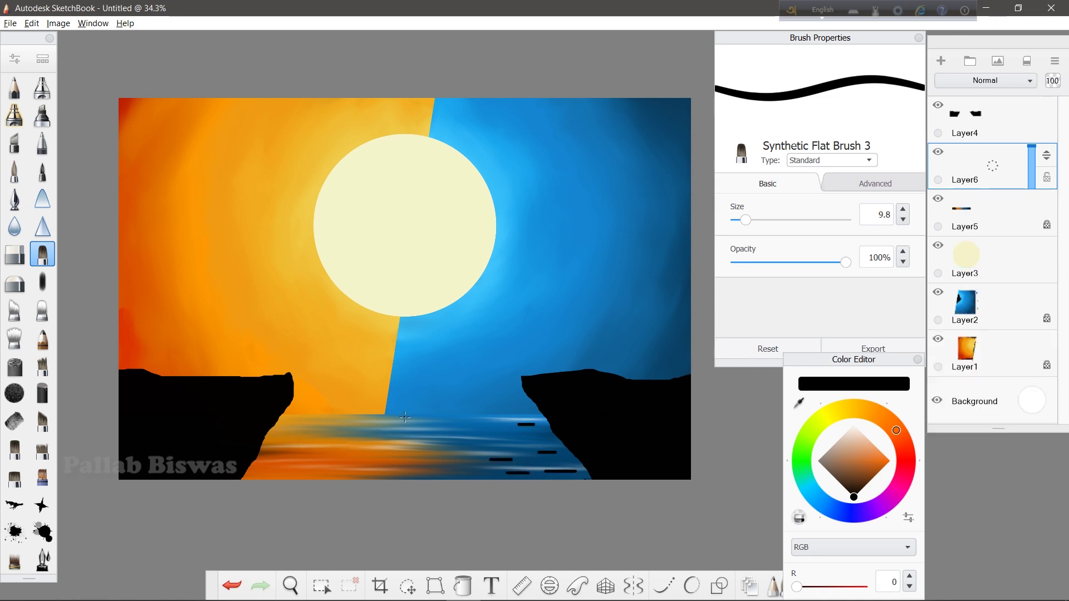
drag(262, 476, 314, 476)
drag(334, 462, 360, 448)
drag(431, 478, 479, 478)
Smudge the dark dashes into soft streaks and merge the ripple layer down.
click(42, 309)
drag(278, 426, 467, 422)
drag(305, 460, 408, 457)
mouse_move(512, 460)
mouse_down()
mouse_move(560, 460)
mouse_move(511, 472)
mouse_up()
mouse_move(334, 474)
mouse_down()
mouse_move(244, 474)
mouse_move(348, 461)
mouse_move(244, 477)
mouse_up()
key(ctrl+e)
Airbrush a white line along the horizon and smudge it into the water.
click(41, 88)
click(856, 427)
mouse_move(281, 416)
mouse_down()
mouse_move(546, 417)
mouse_move(284, 420)
mouse_move(520, 418)
mouse_up()
click(41, 309)
drag(289, 446, 620, 455)
On a new layer, paint a pale yellow zigzag moon reflection below the moon.
click(41, 254)
click(941, 60)
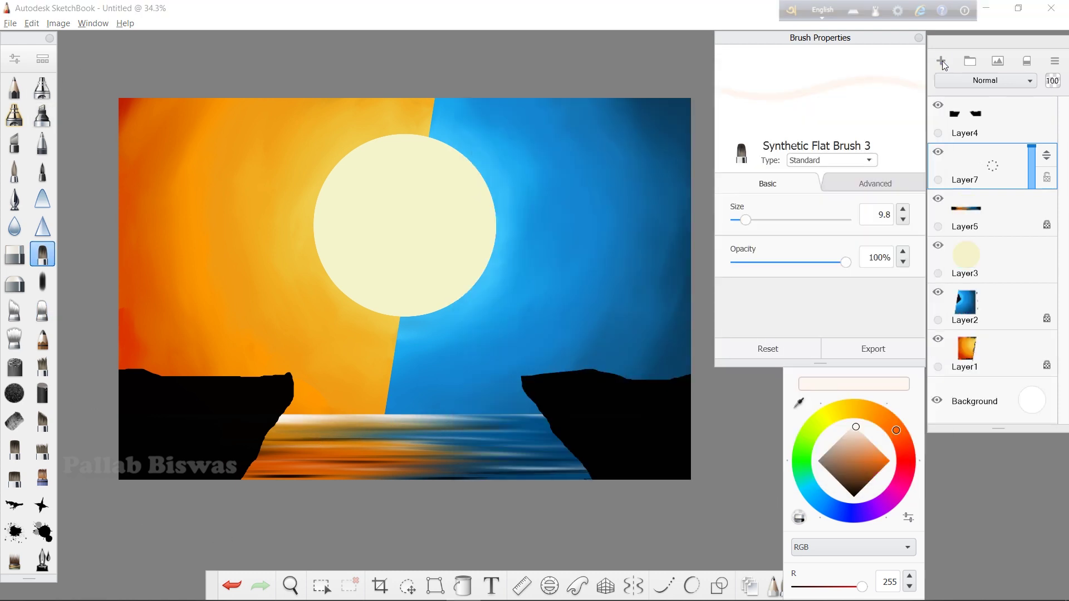
alt+click(473, 226)
mouse_move(367, 418)
mouse_down()
mouse_move(412, 437)
mouse_move(390, 445)
mouse_move(410, 462)
mouse_up()
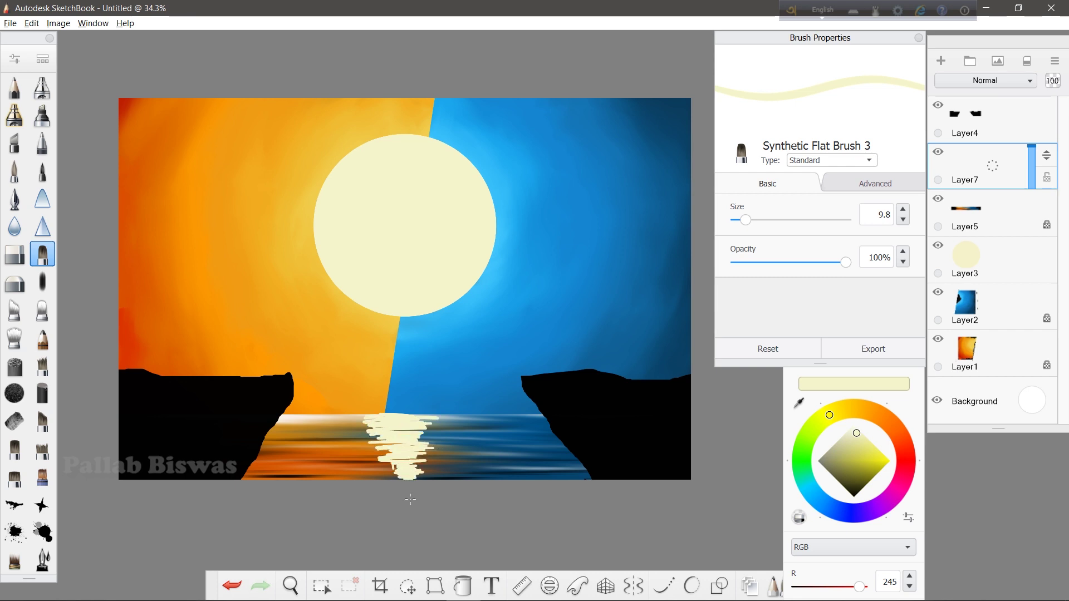
Smudge the moon reflection into horizontal streaks, undoing a stray golden horizon stroke.
click(42, 310)
mouse_move(373, 471)
mouse_down()
mouse_move(434, 453)
mouse_move(362, 423)
mouse_up()
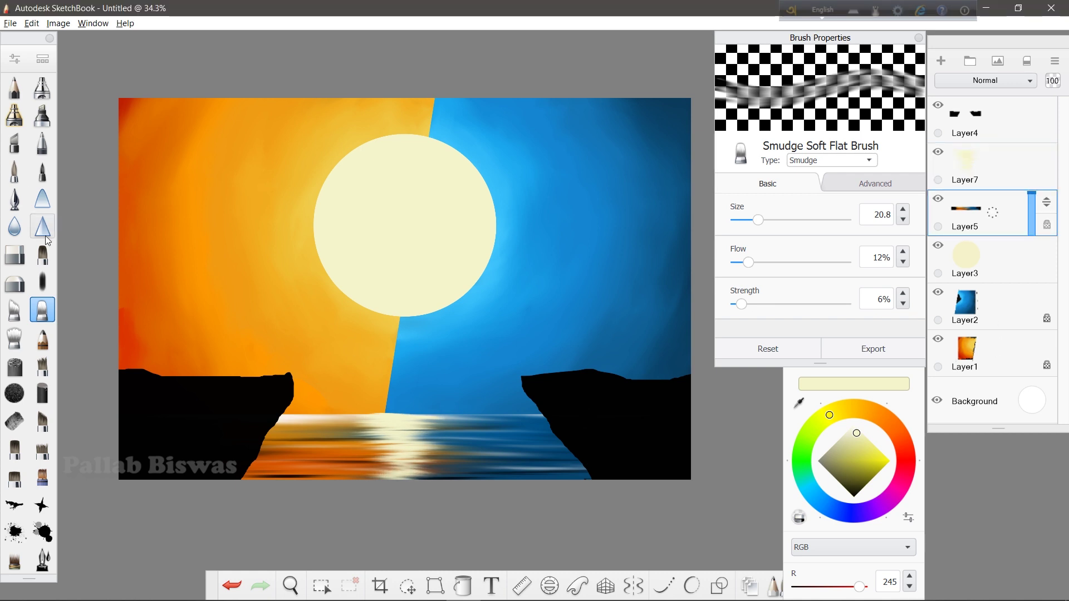
drag(285, 421, 355, 421)
key(ctrl+z)
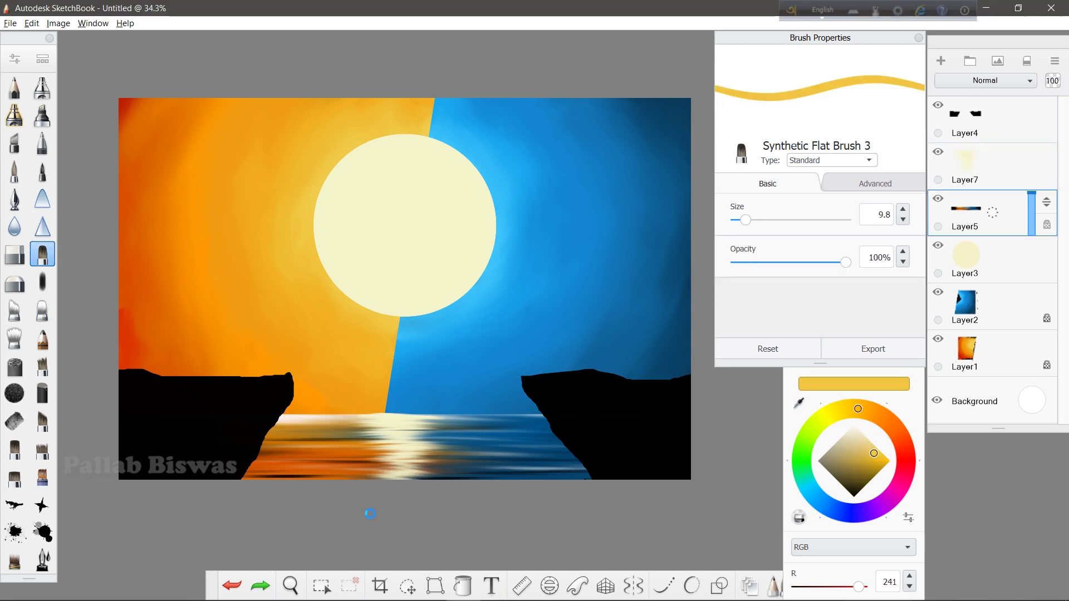
click(41, 310)
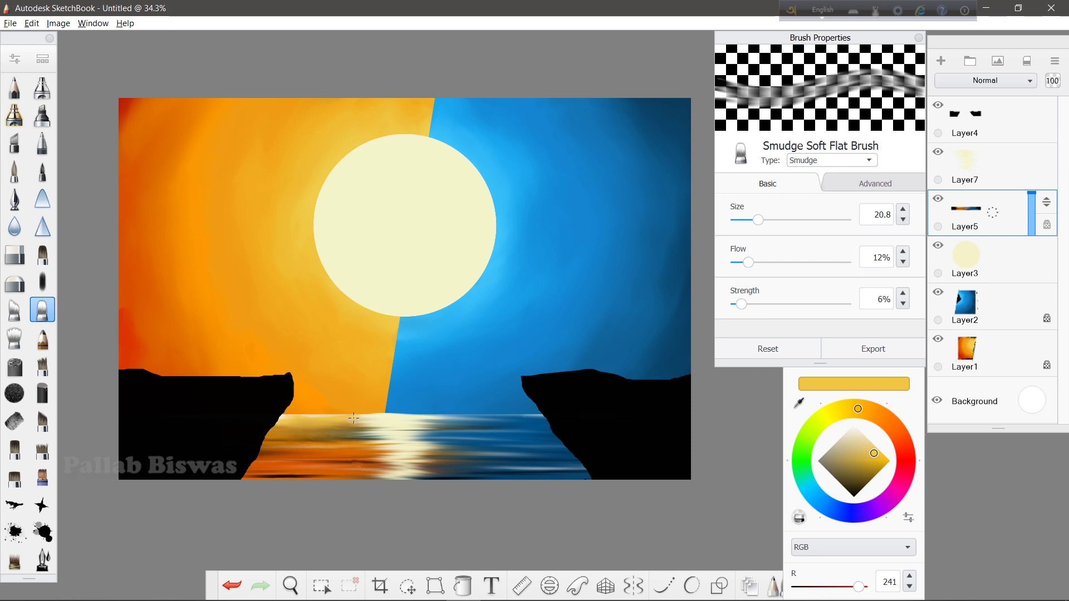
click(980, 312)
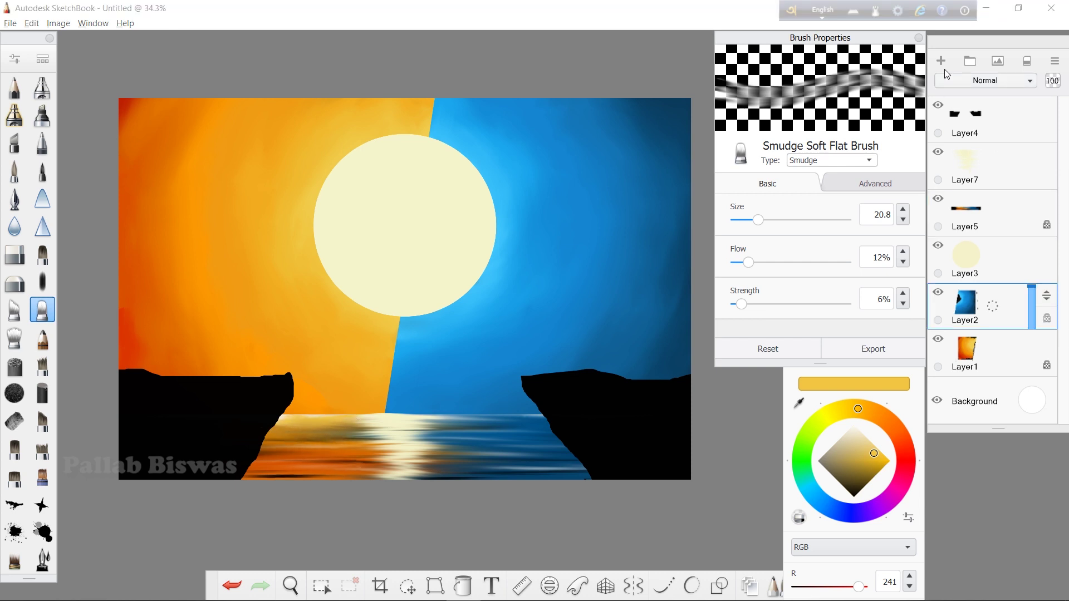
On a new layer above the sky, dab white splatter stars over the orange sky.
click(941, 60)
click(42, 533)
click(854, 425)
click(536, 134)
click(516, 166)
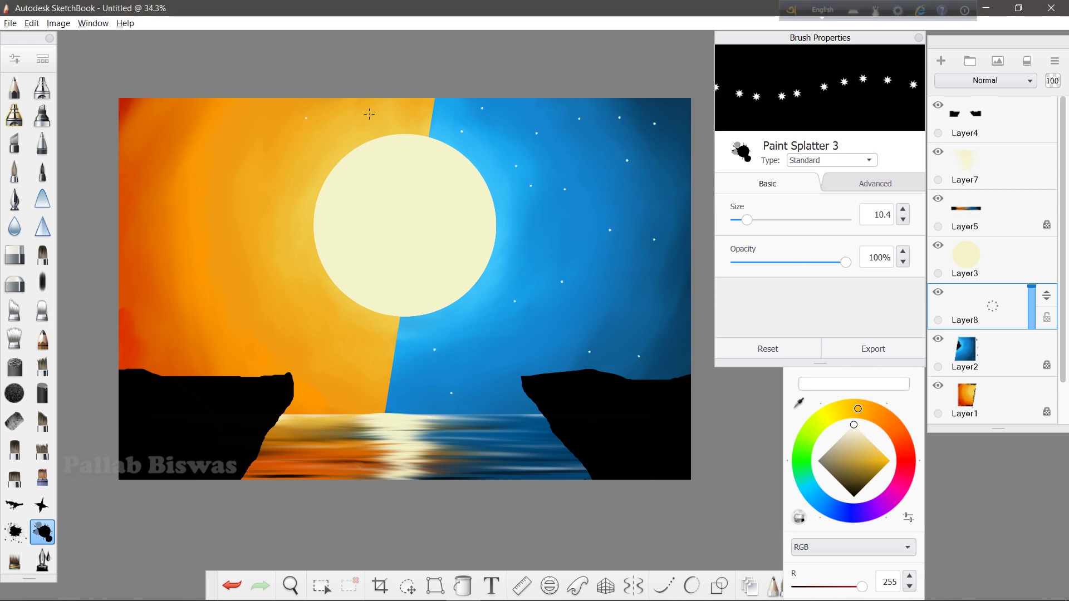
mouse_move(330, 290)
mouse_down()
mouse_move(194, 196)
mouse_move(242, 215)
mouse_up()
Add larger stars at size 15.4 and tiny ones at 5.4 on the blue sky.
drag(748, 220, 753, 220)
click(517, 247)
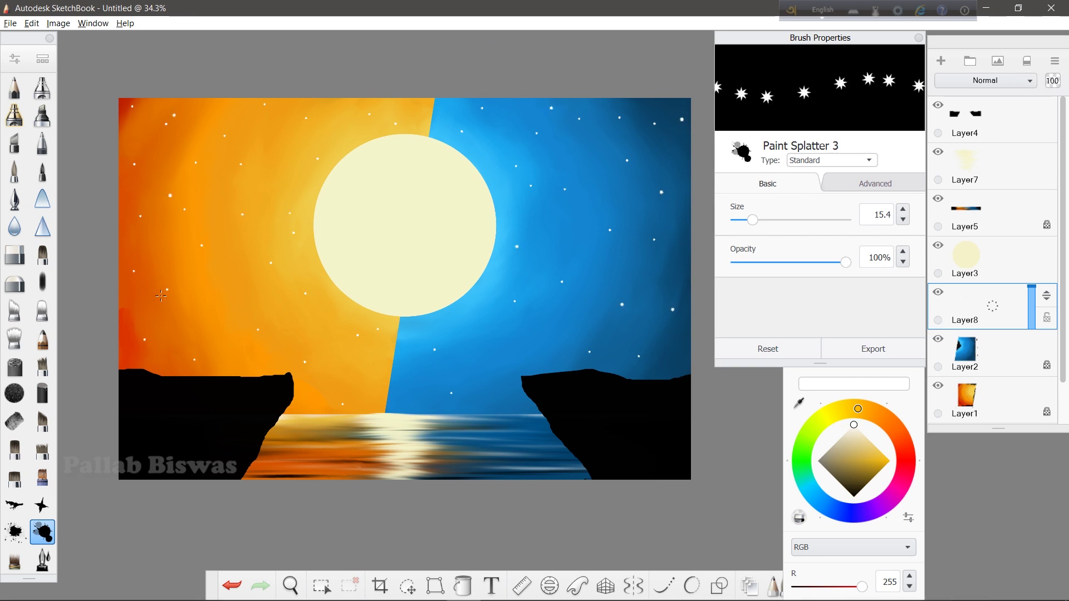
drag(752, 220, 741, 220)
click(525, 280)
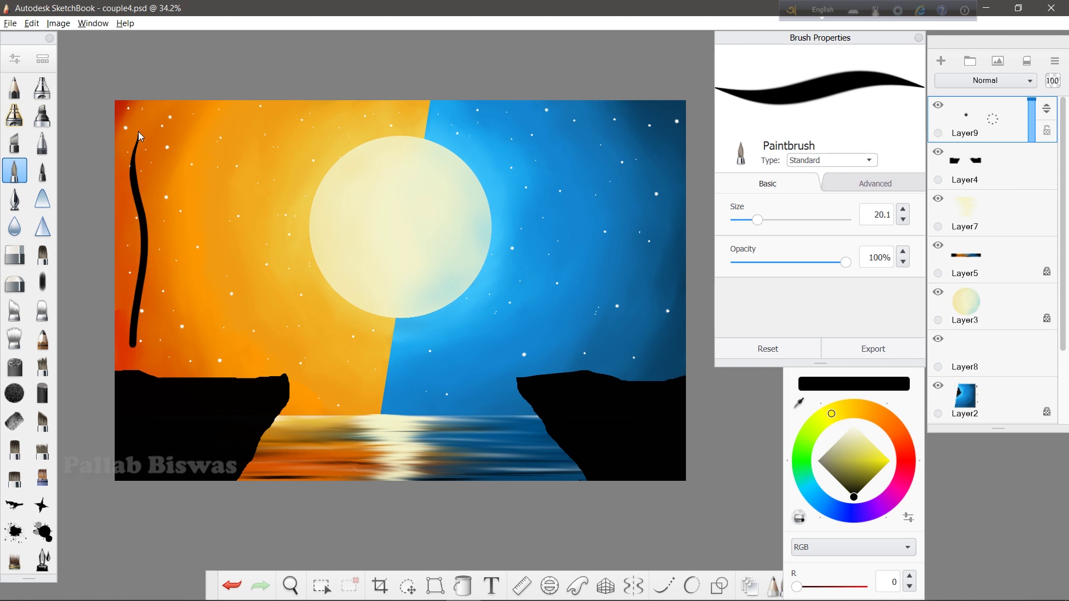
key(ctrl+z)
Paint a bare black tree with a thick trunk on the left cliff.
drag(147, 134, 133, 370)
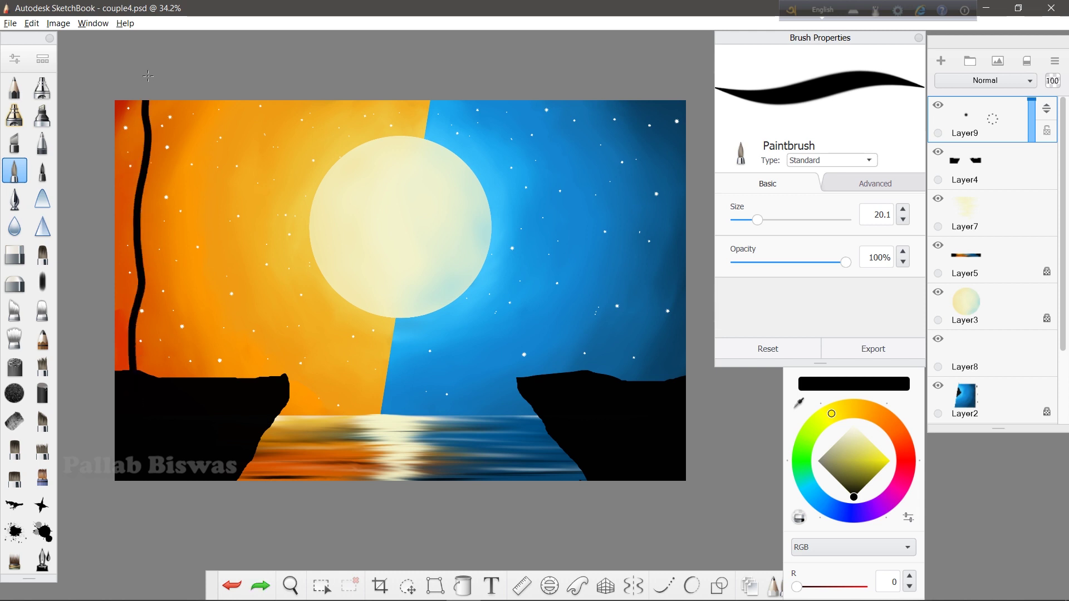
mouse_move(187, 116)
mouse_down()
mouse_move(145, 256)
mouse_move(139, 372)
mouse_up()
mouse_move(172, 228)
mouse_down()
mouse_move(150, 301)
mouse_move(149, 376)
mouse_up()
drag(115, 212, 139, 370)
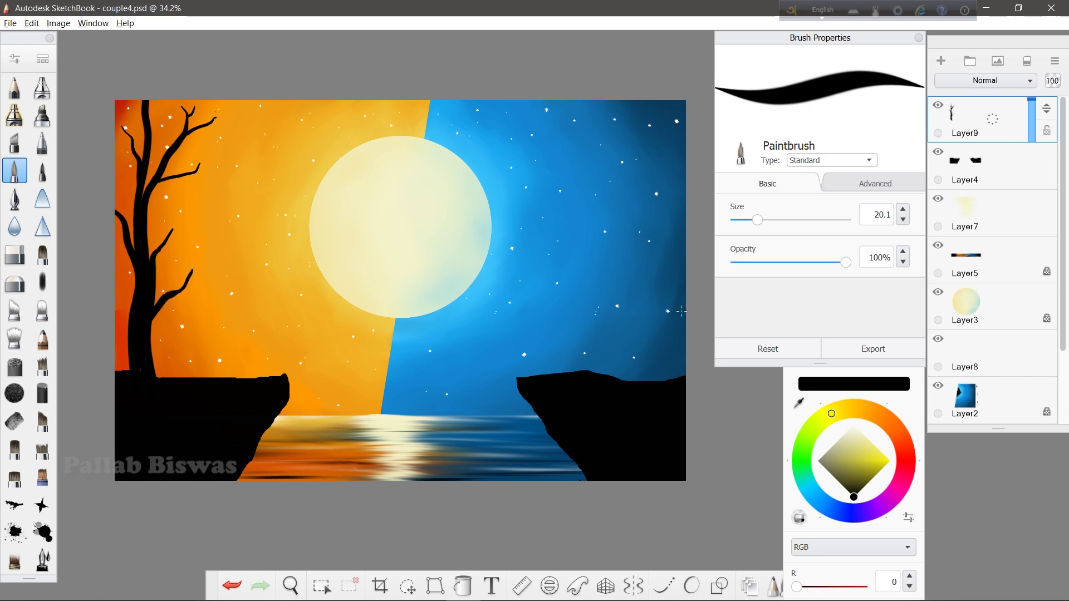
Draw a tall black trunk down the right cliff, undoing a stray blob in the sky.
drag(649, 100, 675, 377)
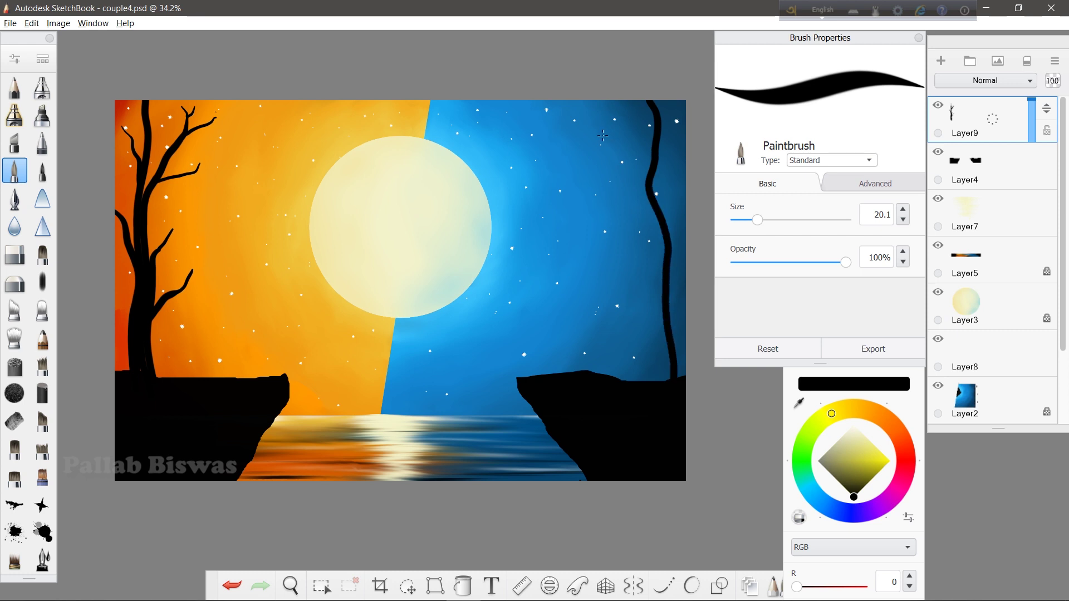
key(ctrl+z)
click(663, 586)
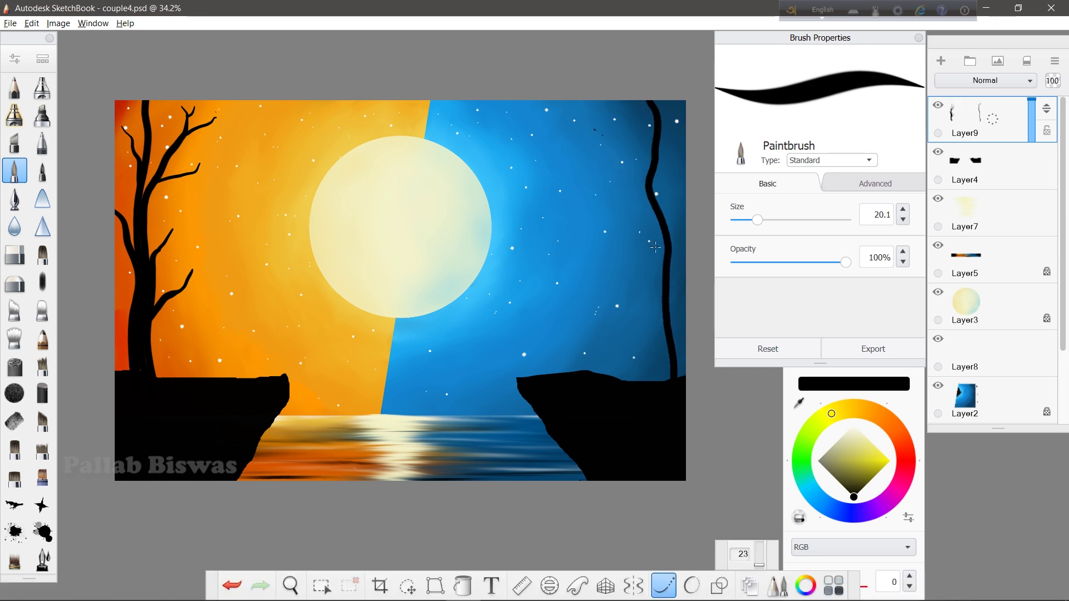
key(Escape)
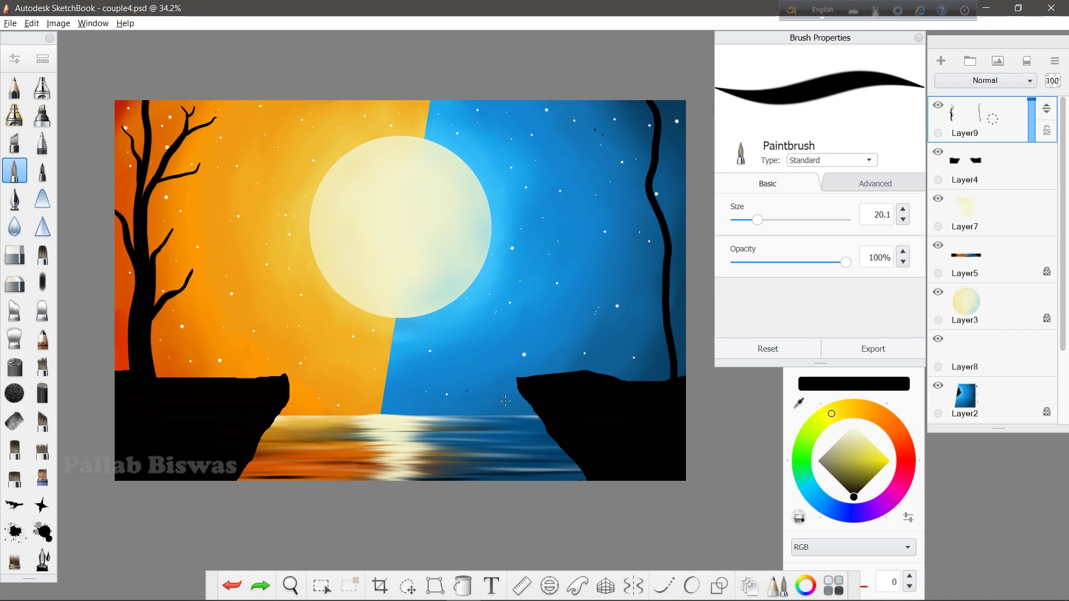
scroll(536, 197, up, 5)
Add a branch to the right tree and thicken its trunk down to the cliff.
key(e)
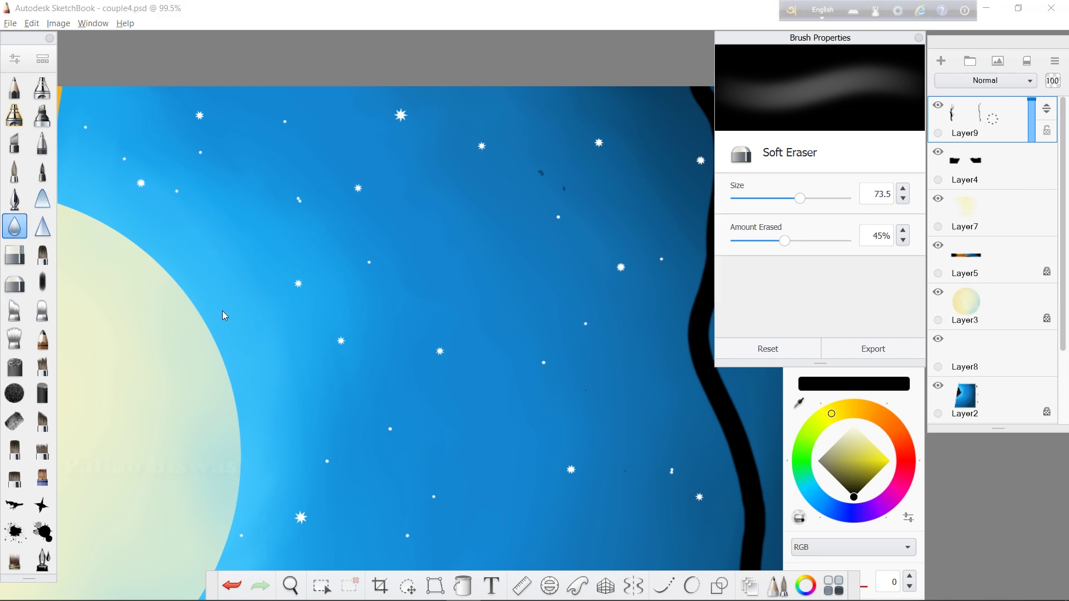
click(15, 254)
scroll(513, 334, down, 5)
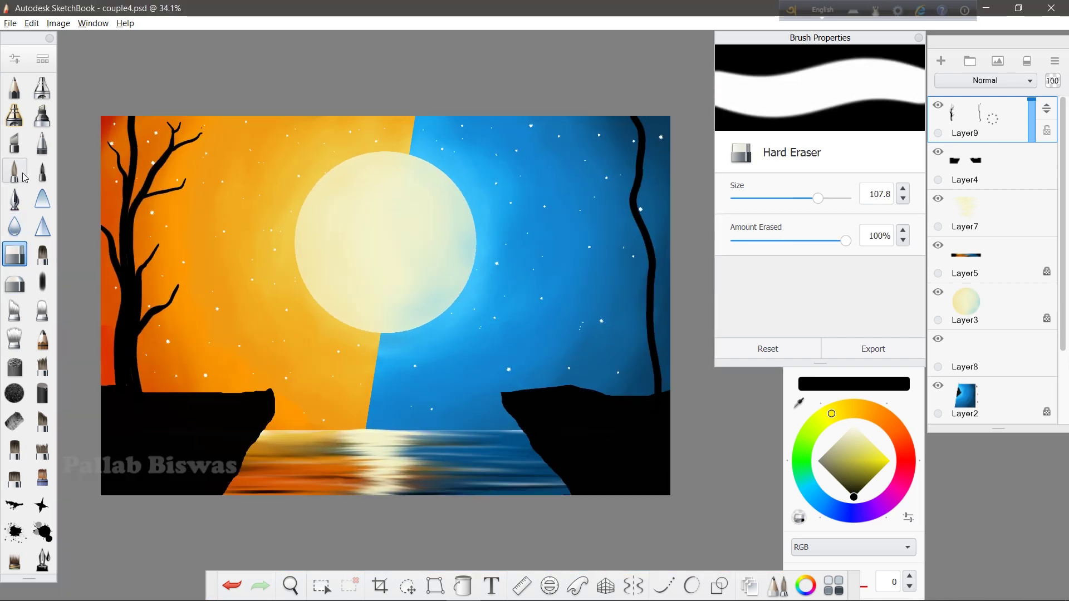
click(15, 170)
drag(621, 160, 620, 146)
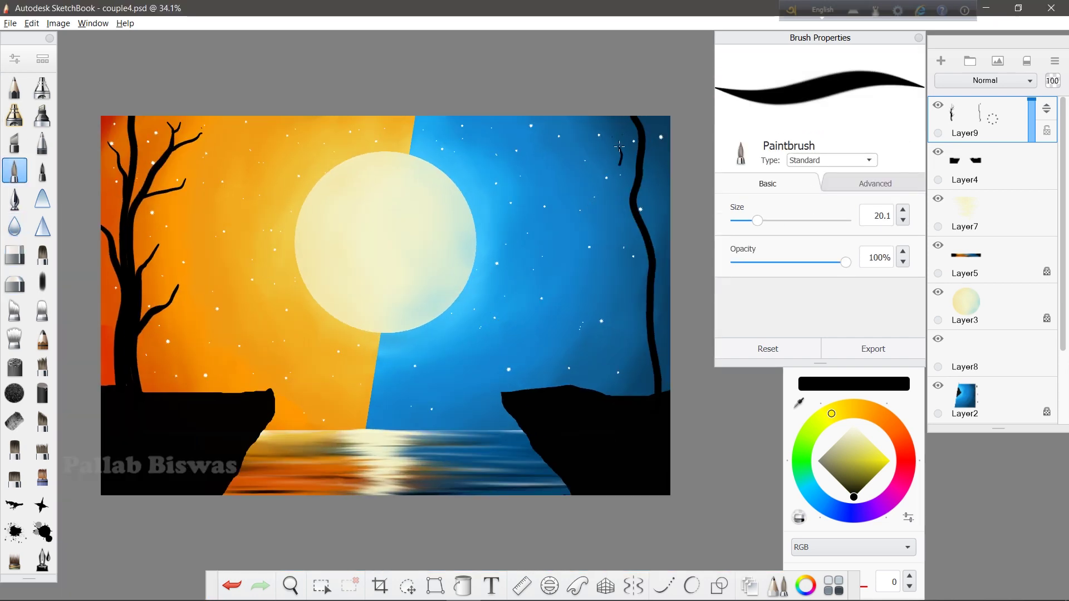
drag(645, 326, 654, 371)
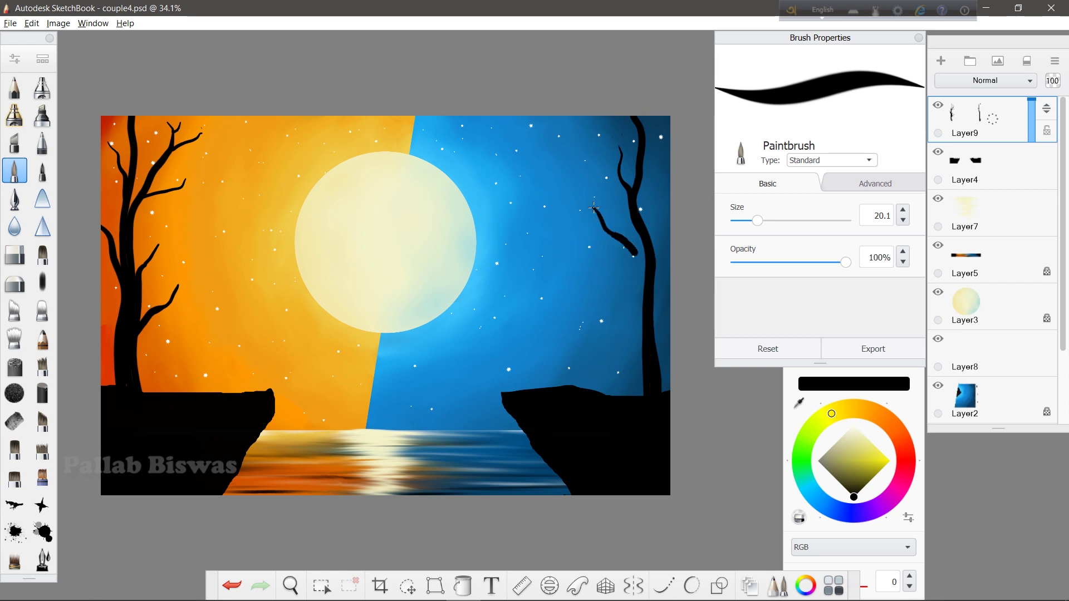